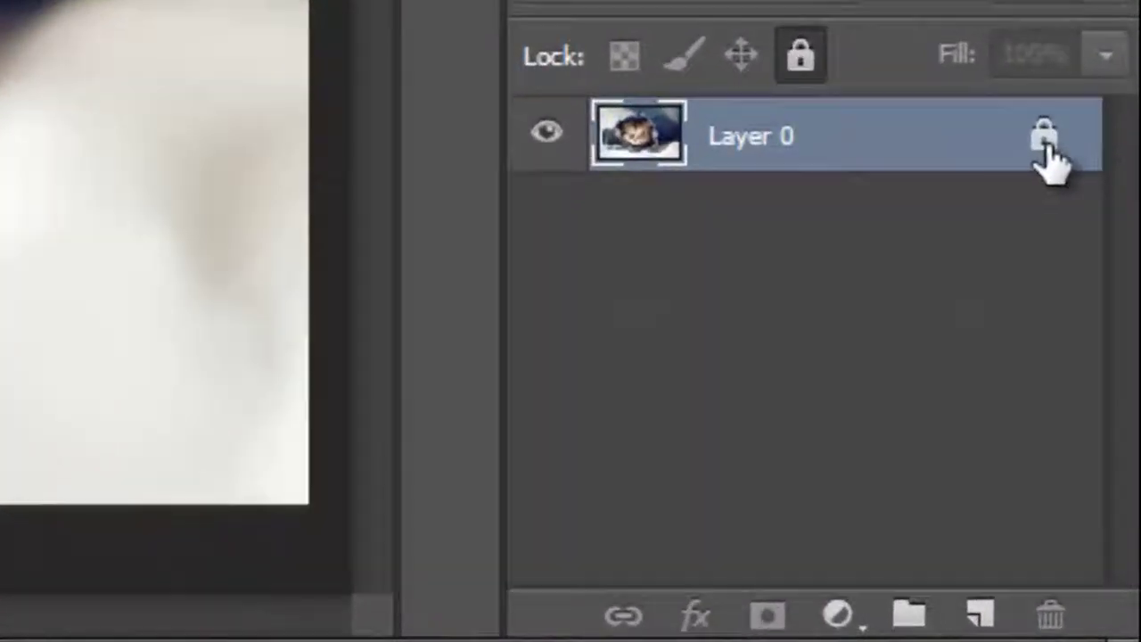
Unlock the kitten photo layer, Layer 0, and switch to the Ellipse Tool
left_click(1072, 279)
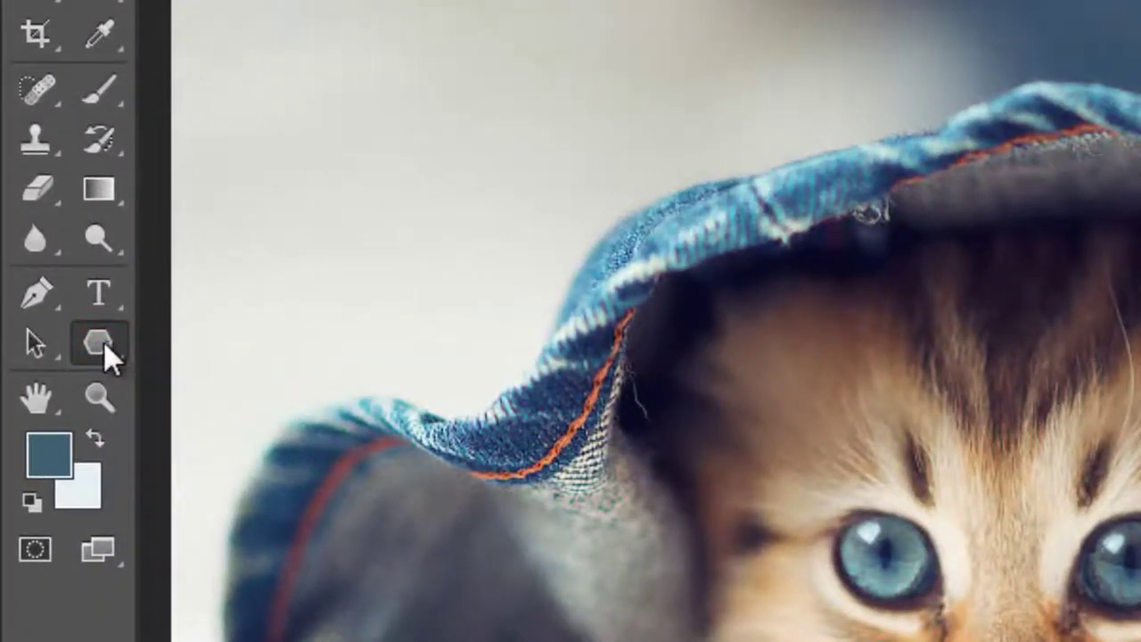
right_click(107, 337)
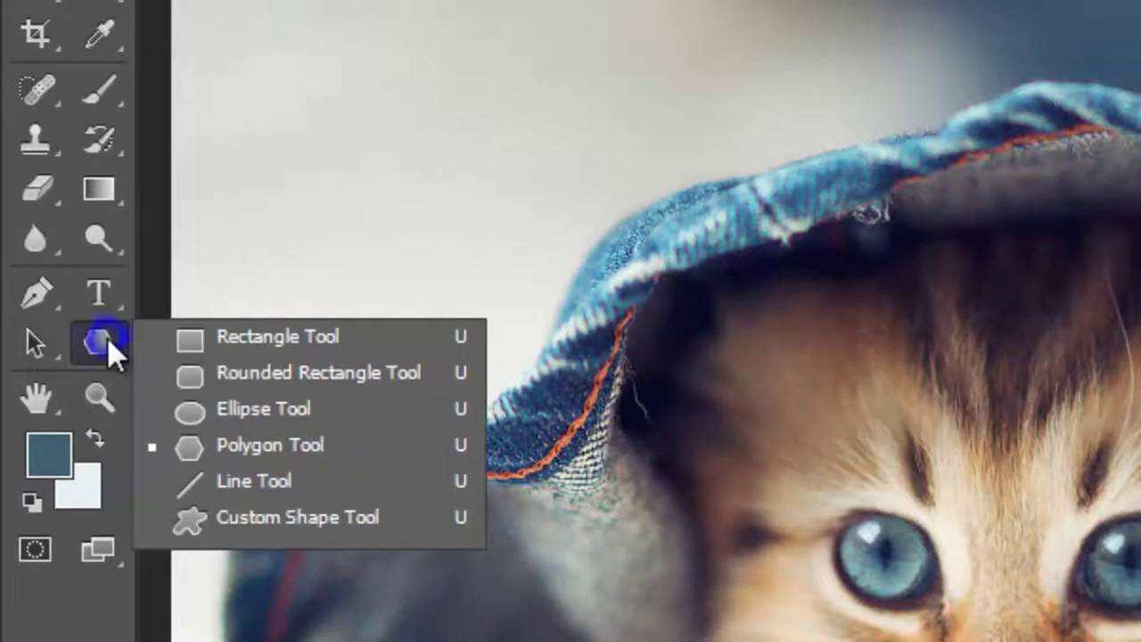
left_click(243, 414)
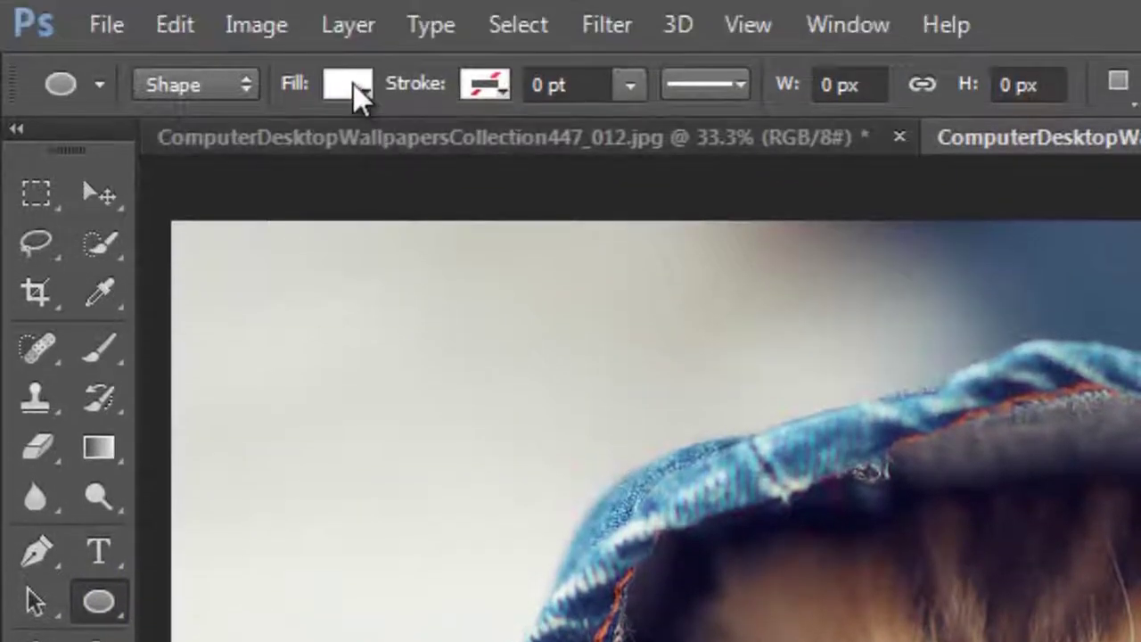
Set the ellipse shape fill to white (ffffff) and the stroke to No Color
left_click(349, 84)
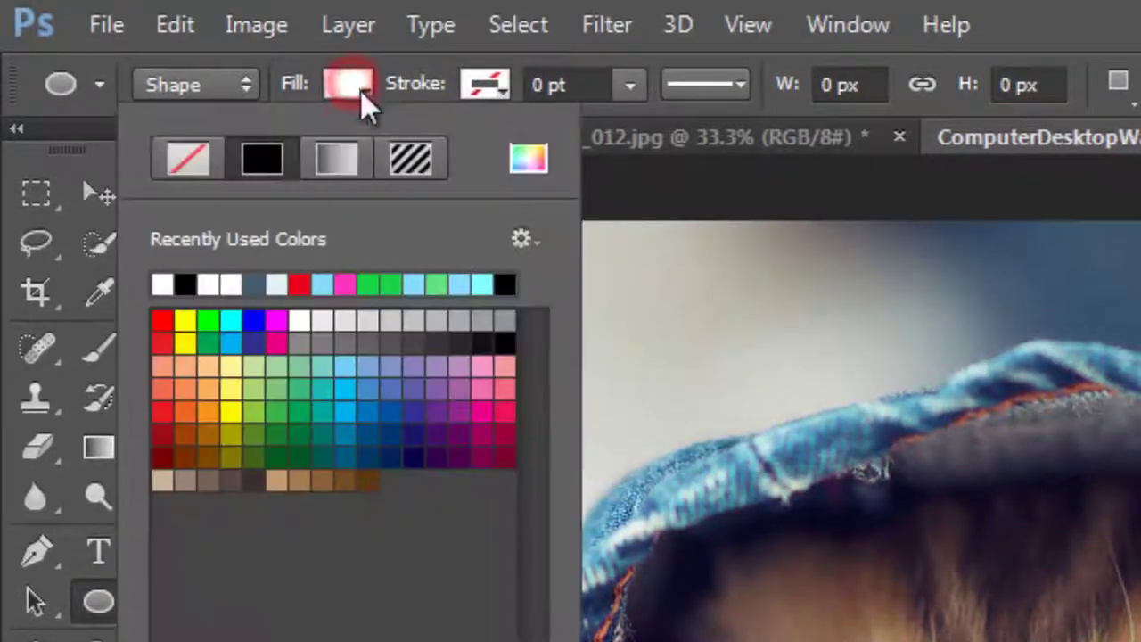
left_click(529, 160)
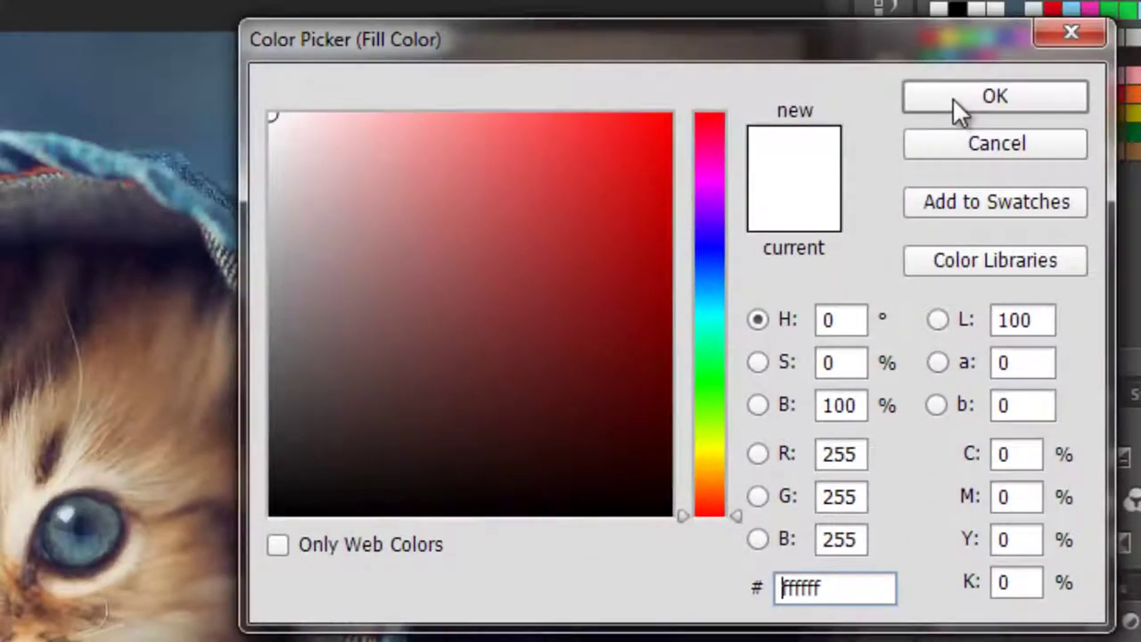
left_click(953, 98)
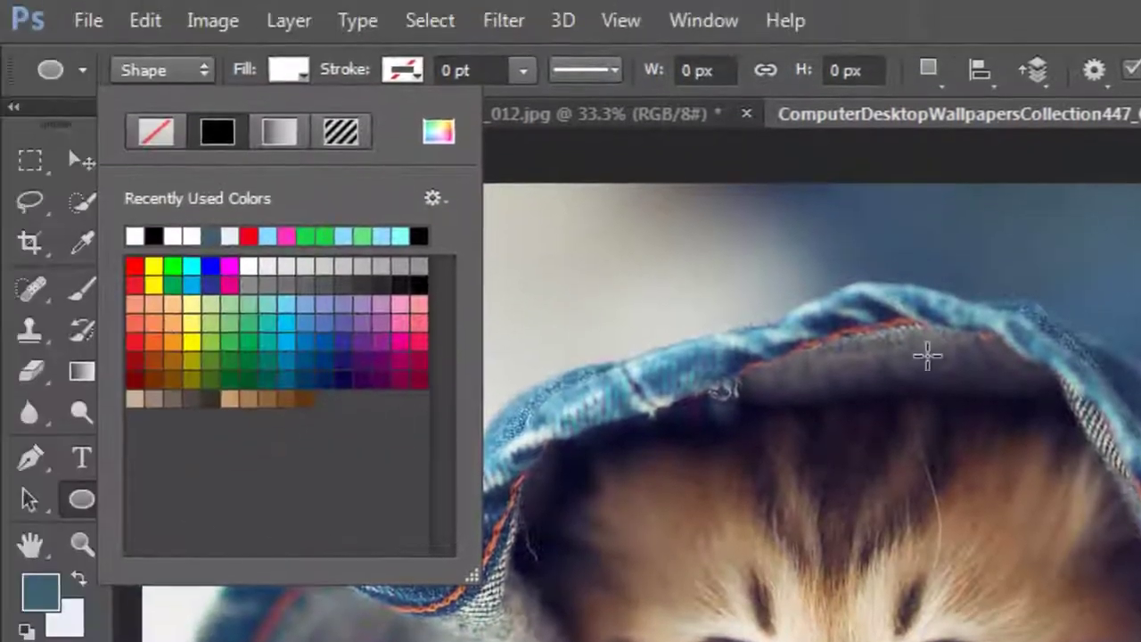
left_click(419, 77)
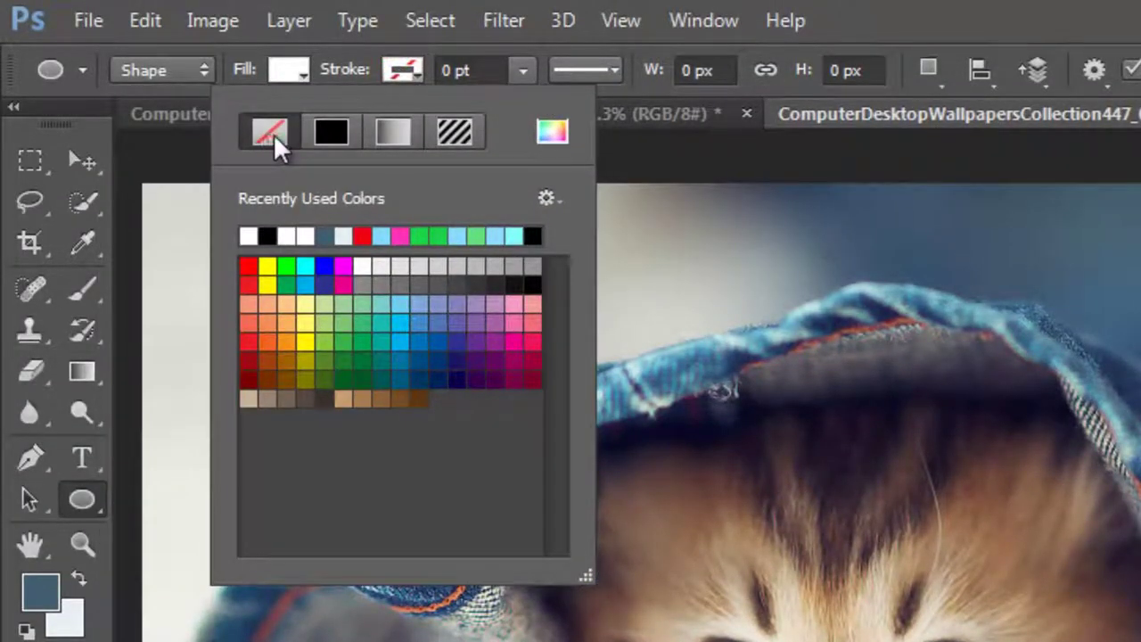
left_click(274, 134)
left_click(615, 11)
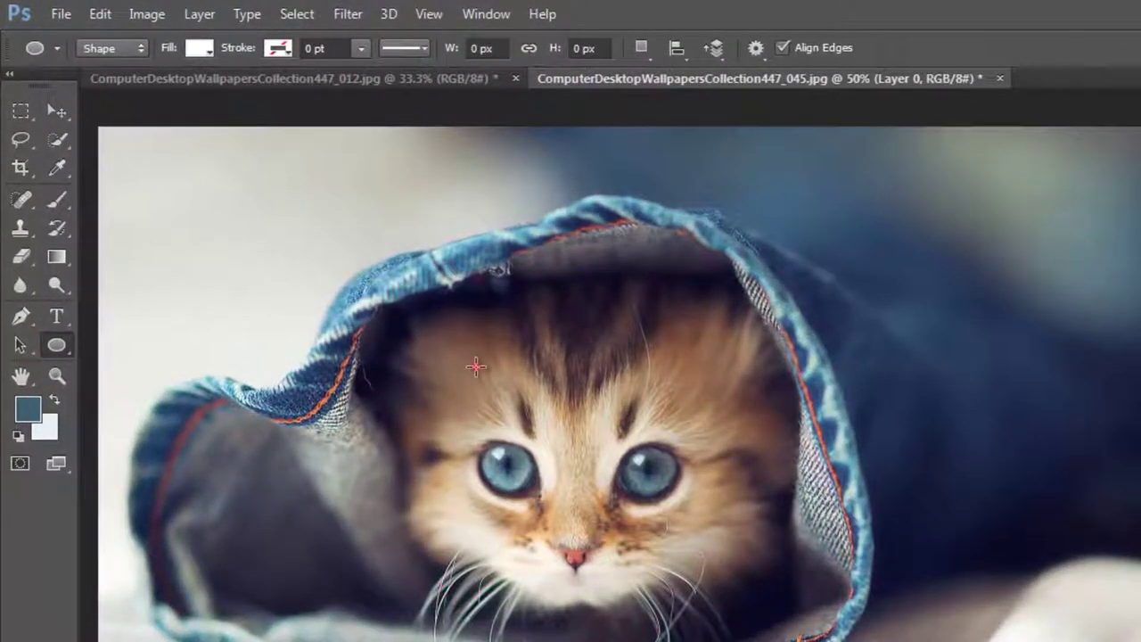
Draw a roughly 392 px white circle centred over the kitten's face
left_click_drag(476, 366, 823, 586)
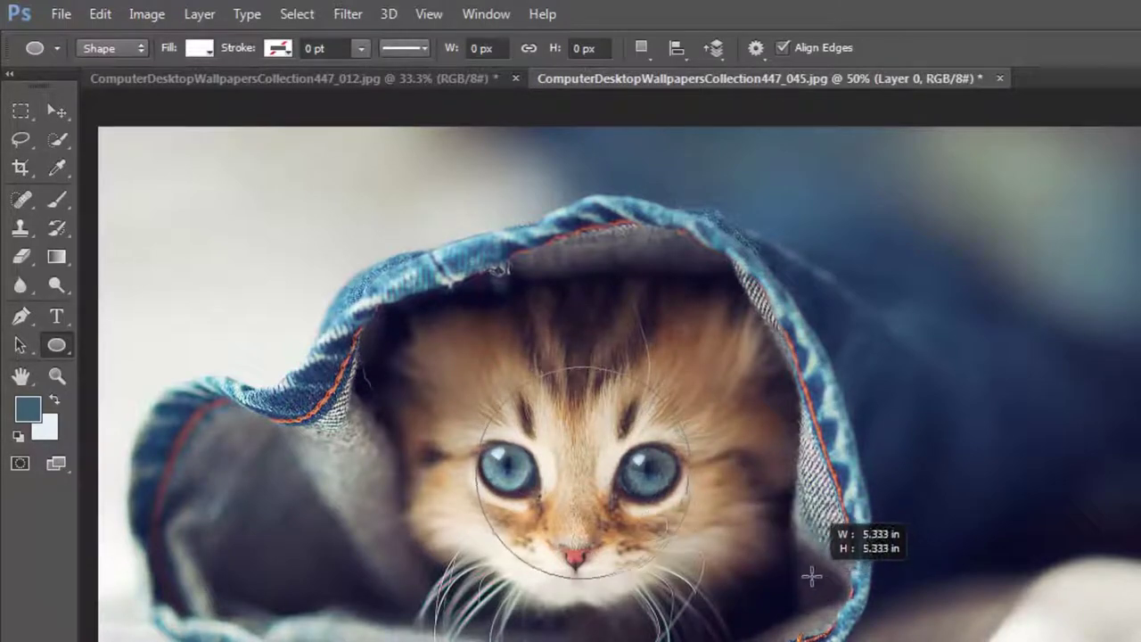
left_click_drag(823, 585, 823, 580)
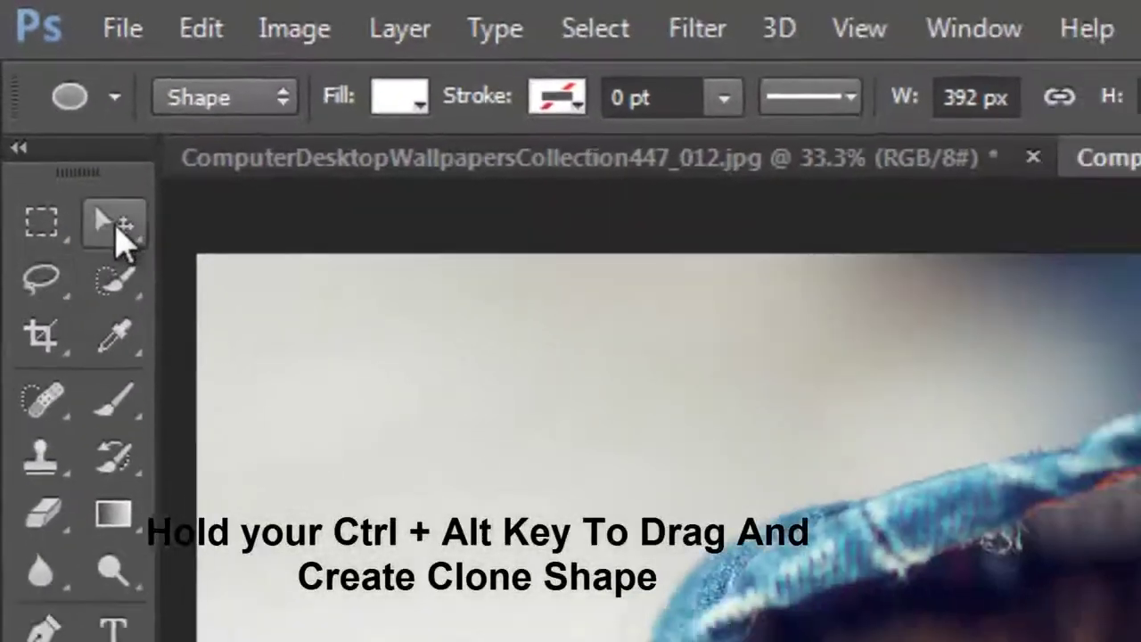
left_click(111, 217)
left_click_drag(466, 402, 453, 386)
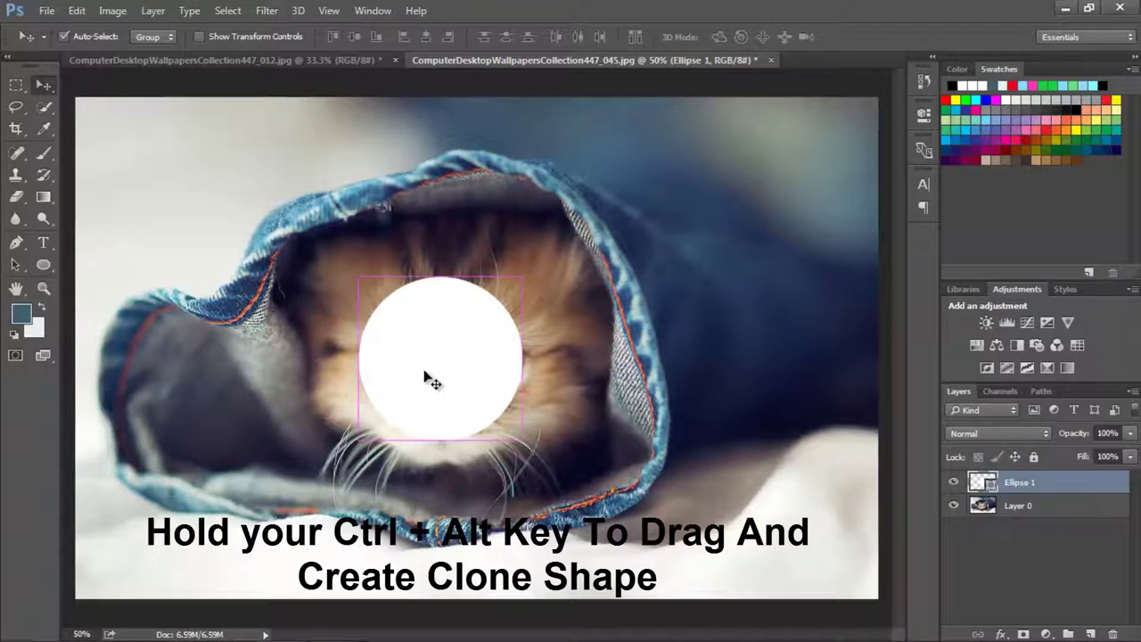
Duplicate the circle into smaller copies (about 44%) trailing outward from the big one
left_click_drag(477, 334, 604, 272)
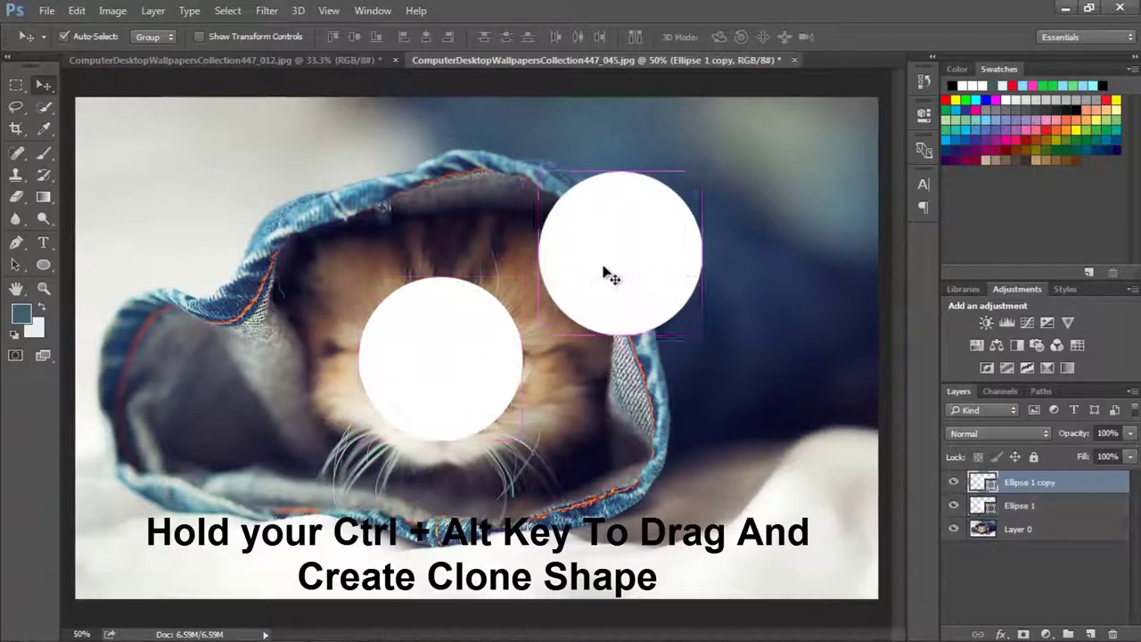
key("ctrl+t")
left_click_drag(706, 340, 594, 229)
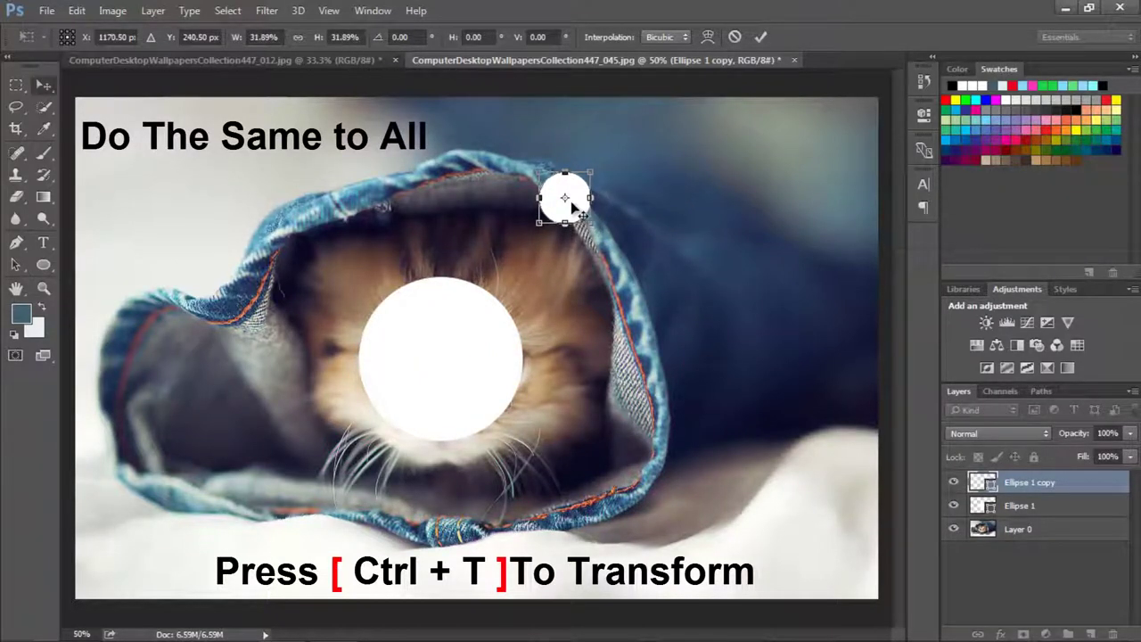
key("Return")
mouse_move(565, 192)
left_mouse_down()
mouse_move(515, 274)
mouse_move(550, 328)
mouse_move(571, 258)
mouse_move(558, 285)
mouse_move(545, 283)
left_mouse_up()
key("ctrl+t")
key("Return")
key("ctrl+t")
key("Return")
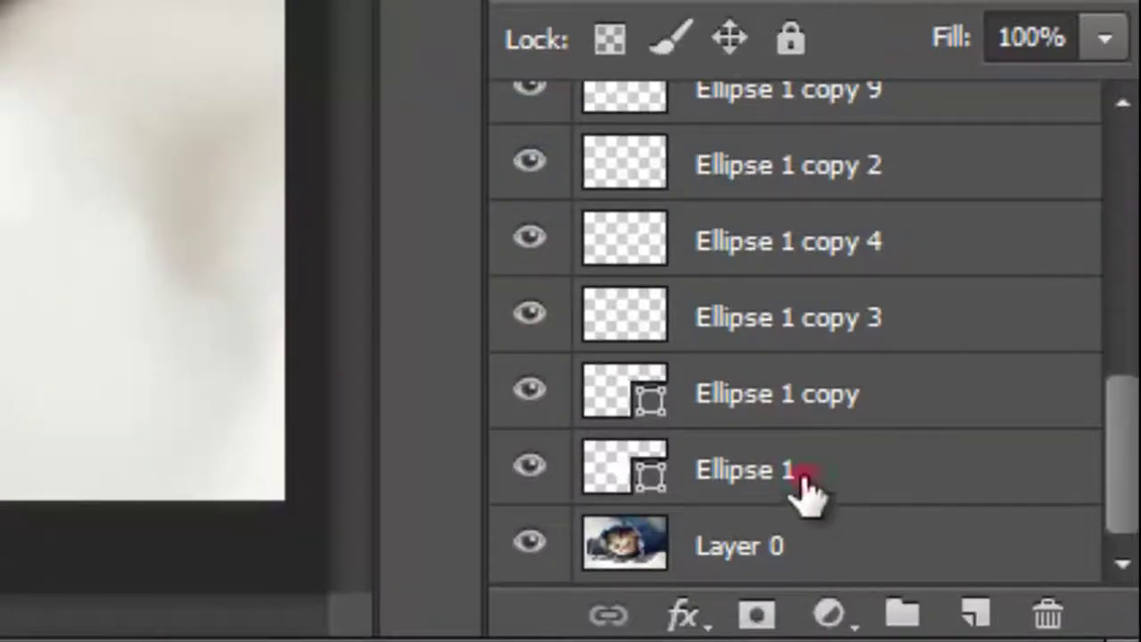
Rasterize the Ellipse 1 and Ellipse 1 copy shape layers
left_click(1036, 591)
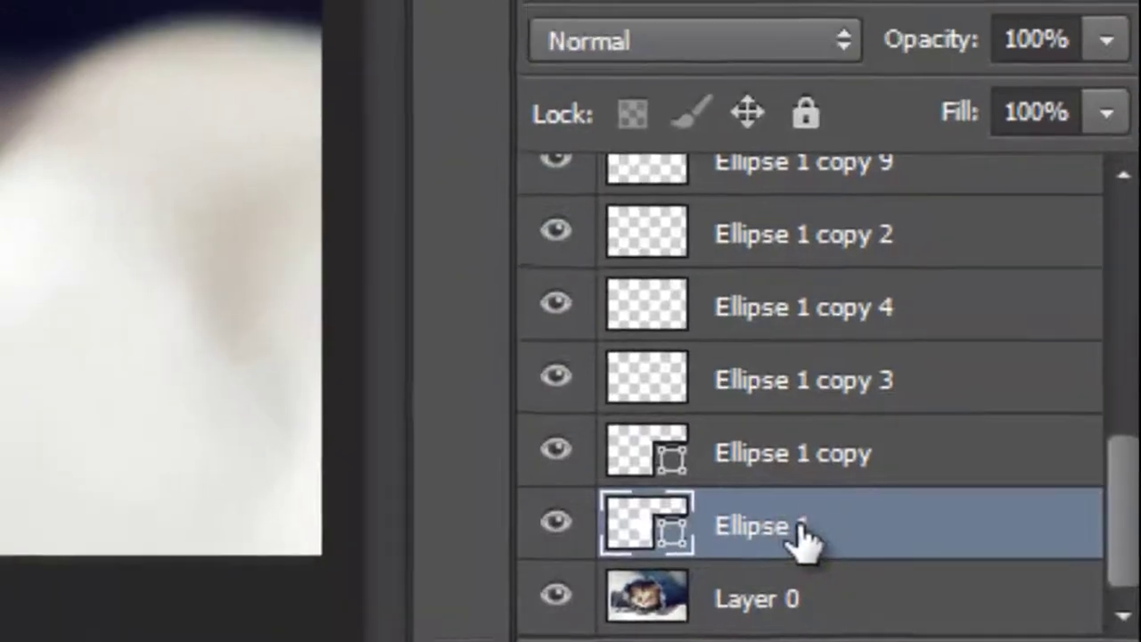
right_click(802, 535)
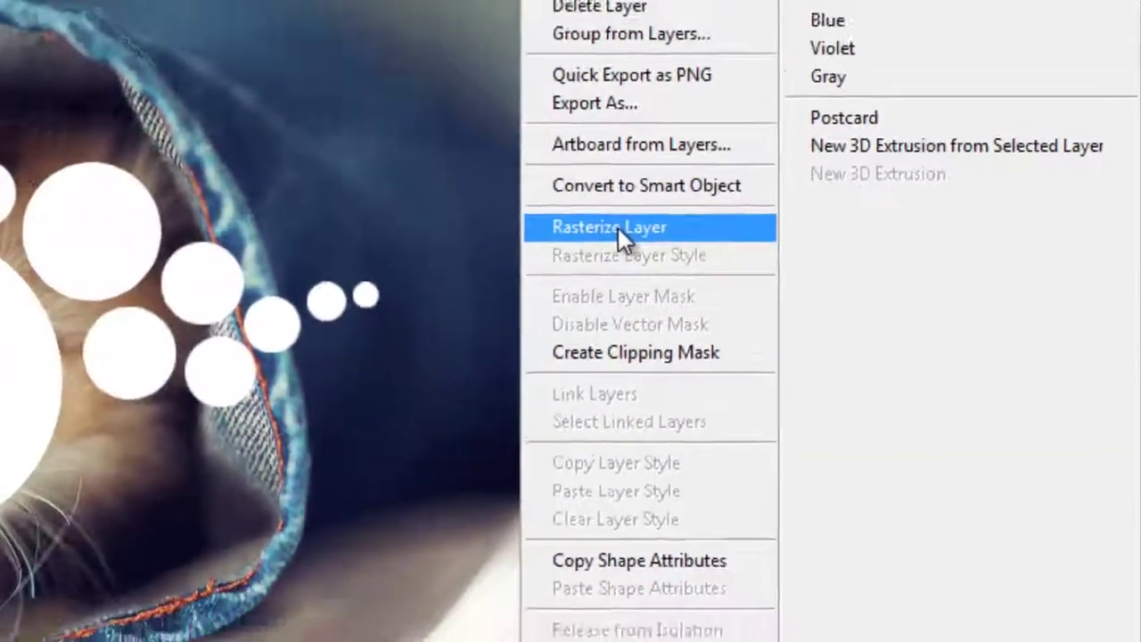
left_click(473, 193)
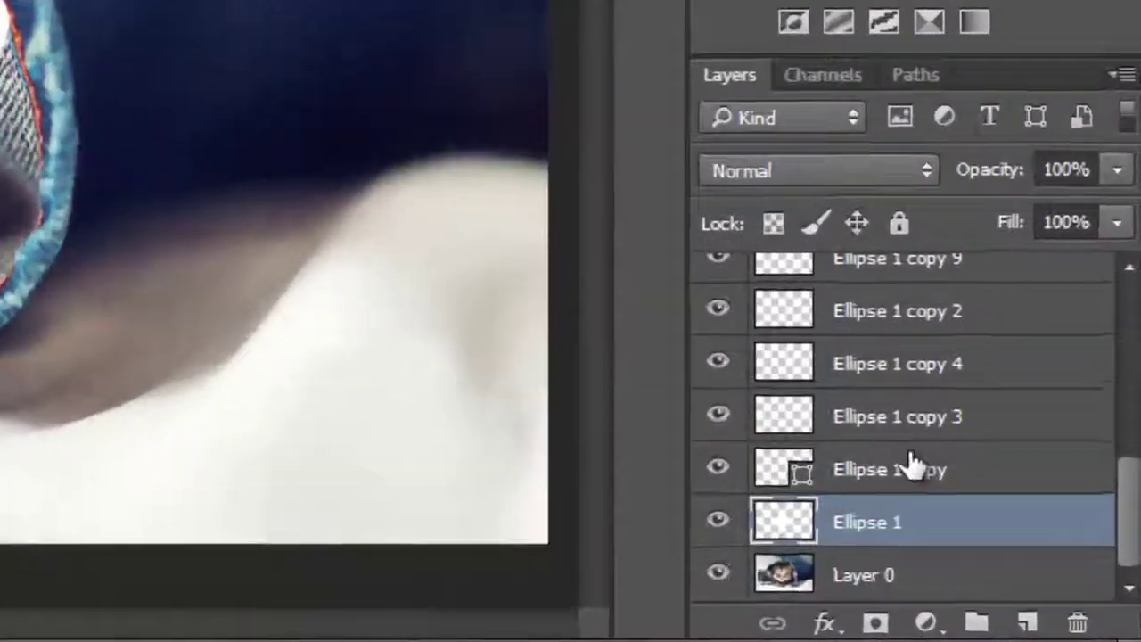
right_click(1025, 559)
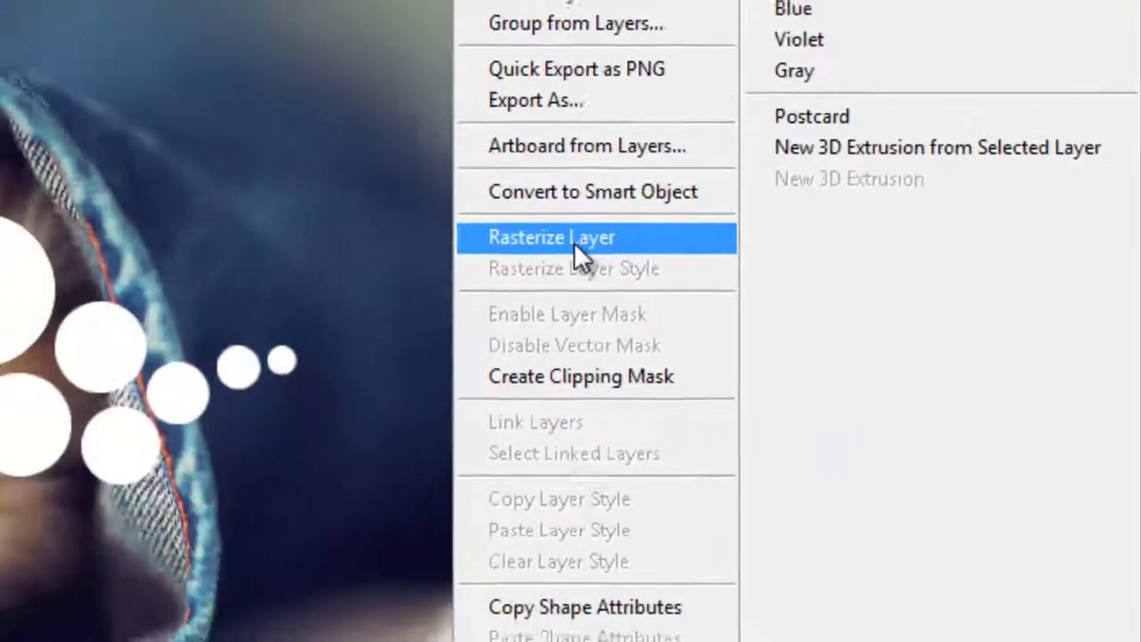
left_click(473, 234)
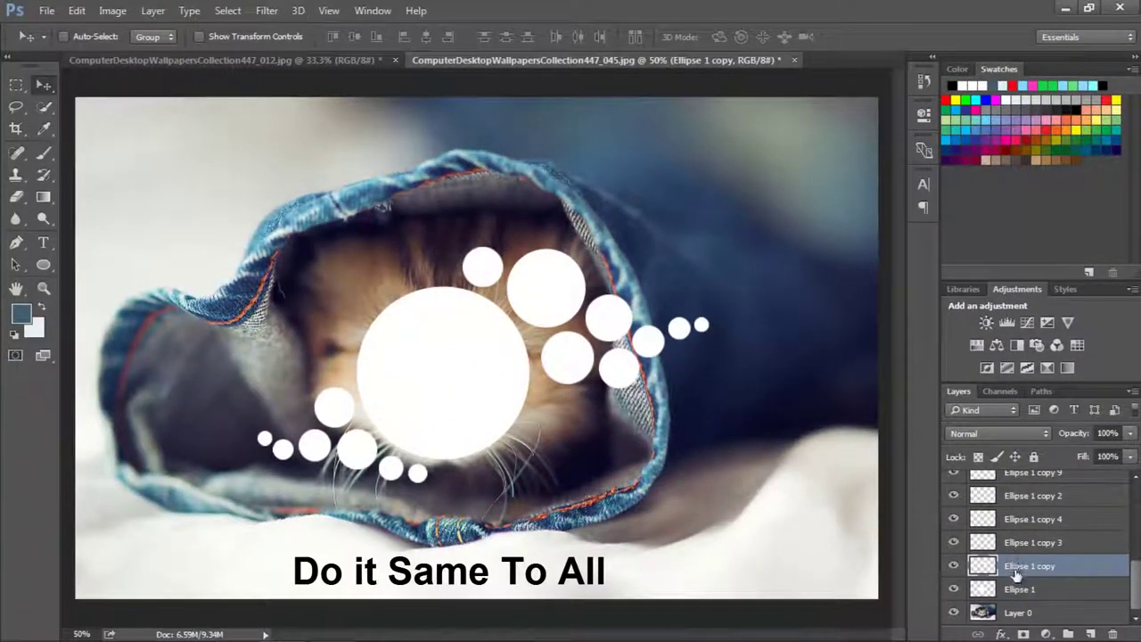
left_click(1005, 581)
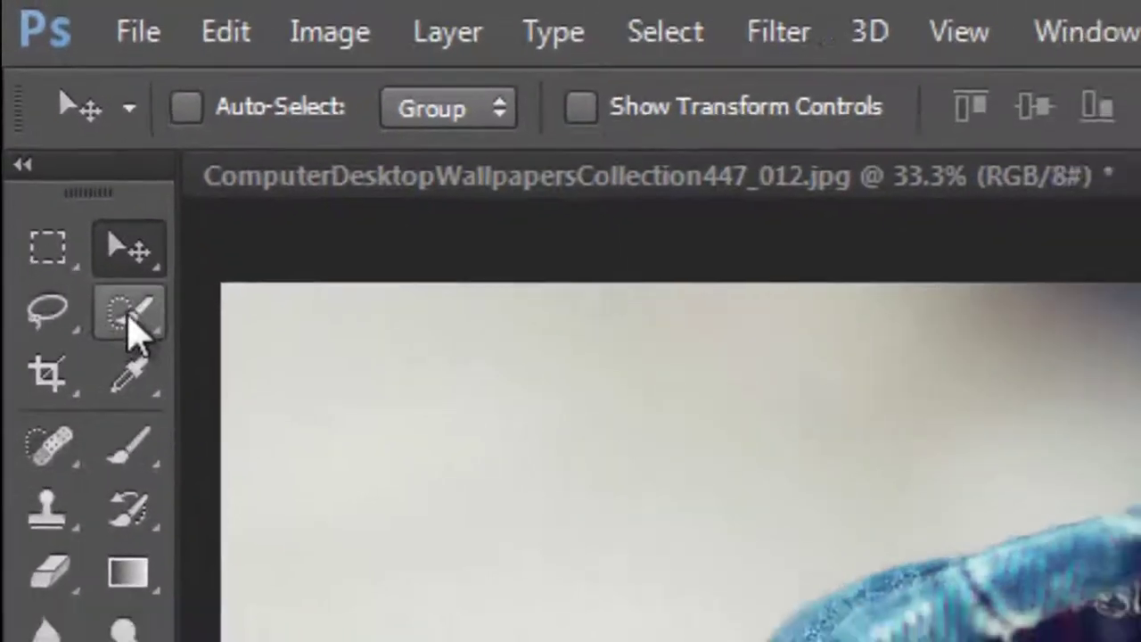
Select the big circle's area with a 435 px Quick Selection brush
left_click(127, 314)
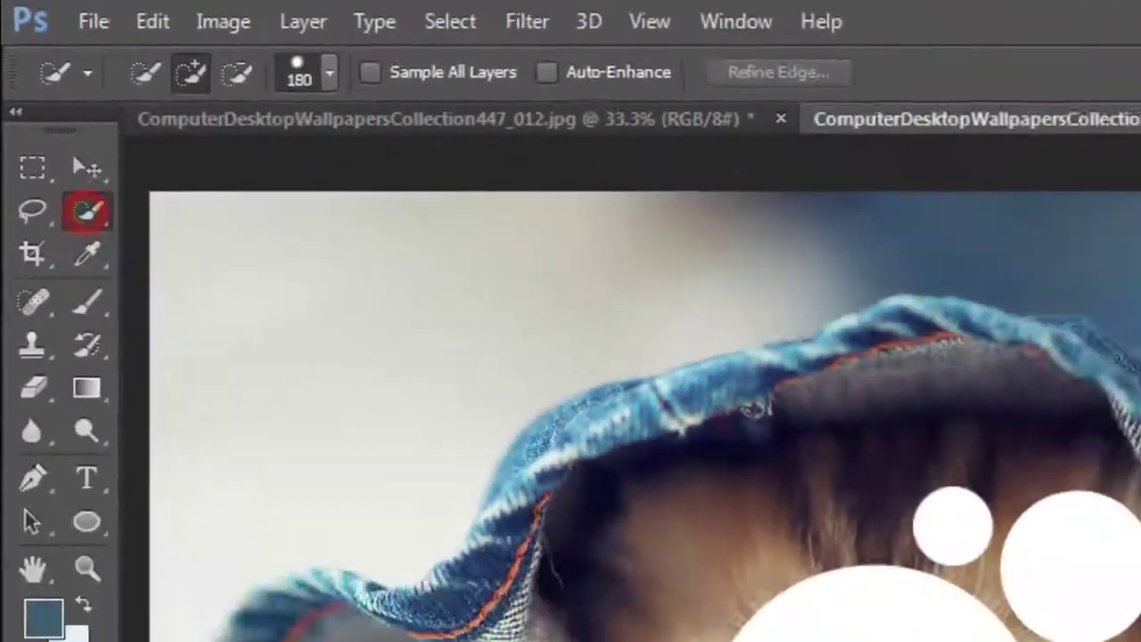
left_click(294, 68)
left_click_drag(412, 164, 494, 180)
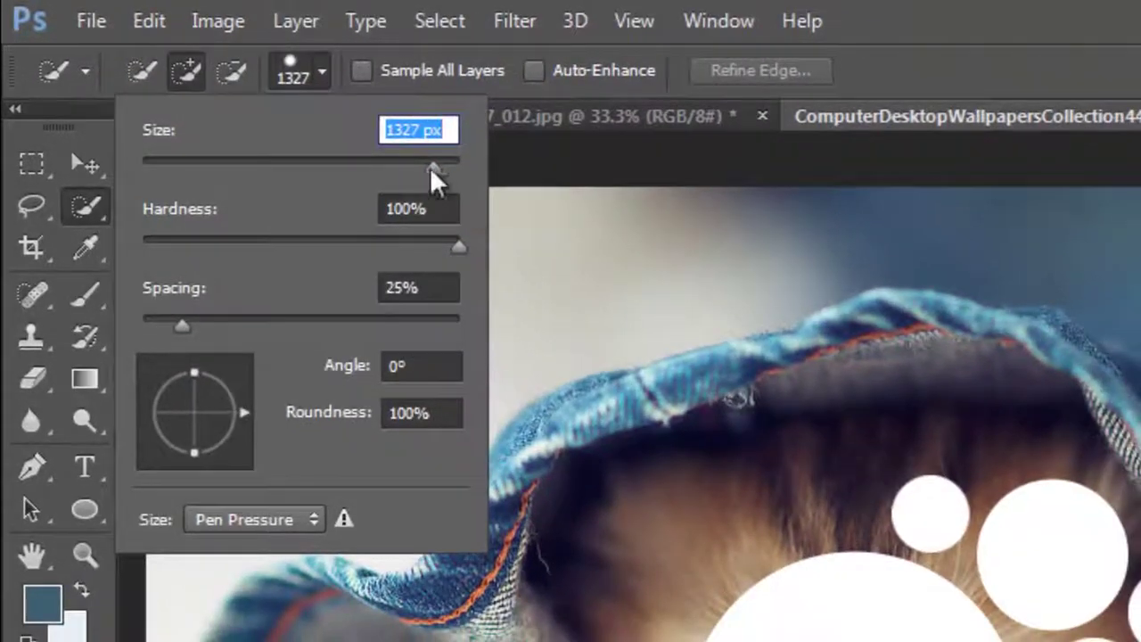
left_click_drag(430, 167, 392, 164)
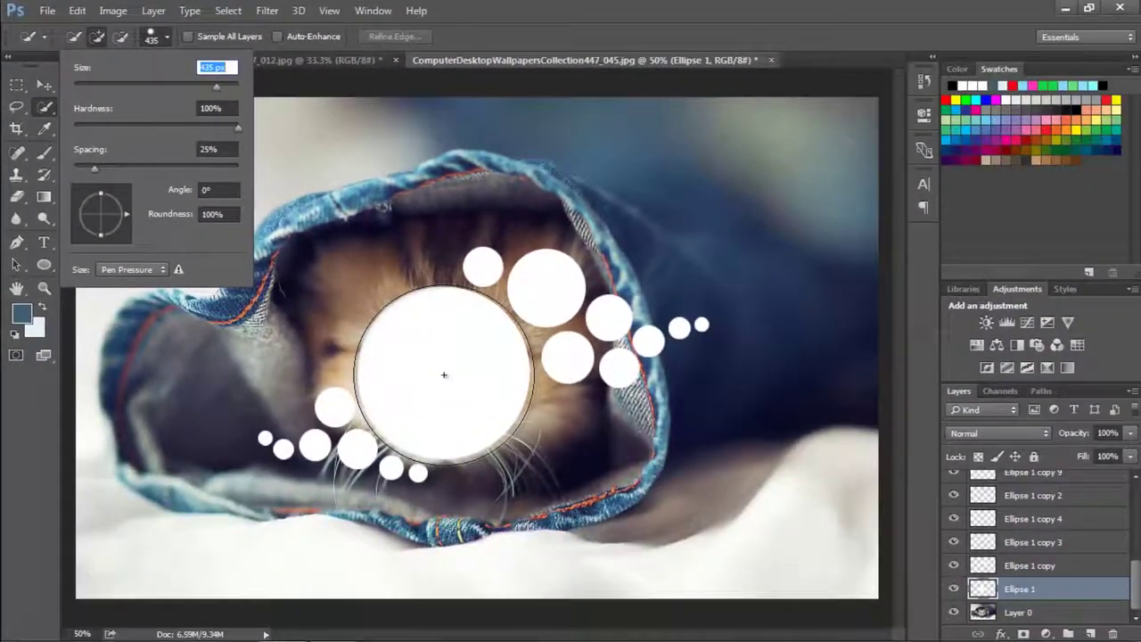
left_click(444, 375)
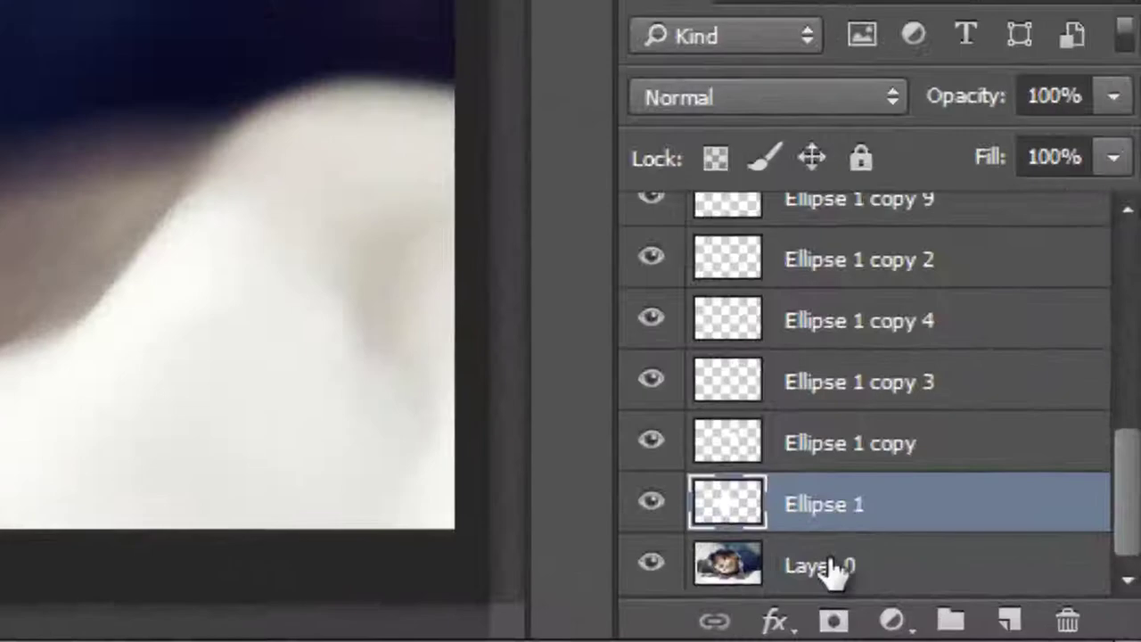
Copy that area of Layer 0 to a new Layer 1 and hide the big white circle
left_click(829, 570)
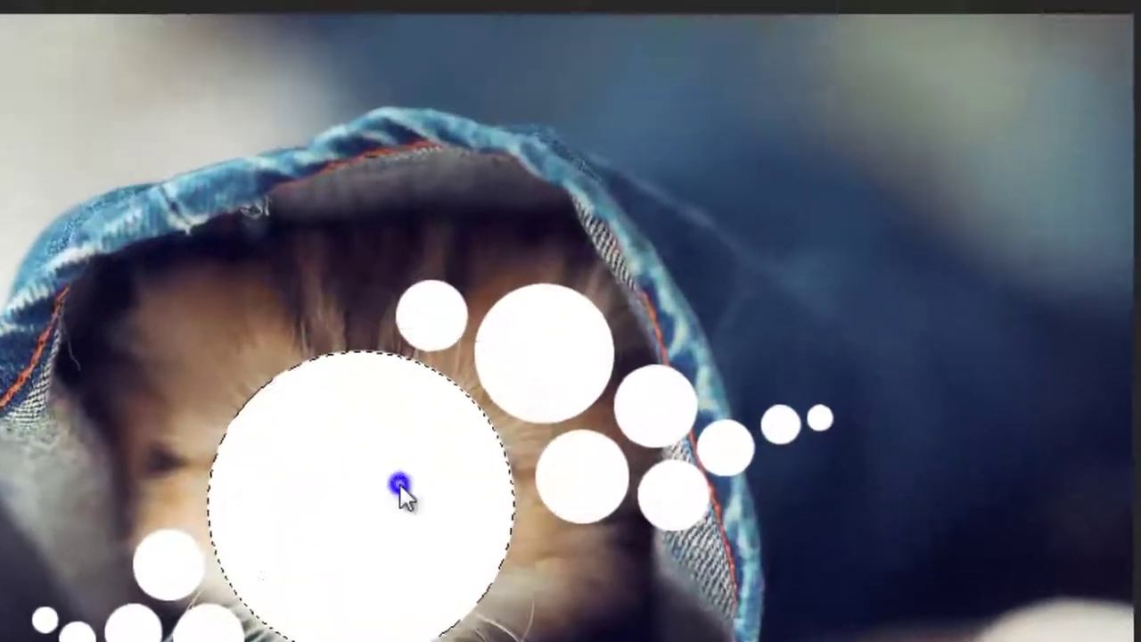
right_click(399, 483)
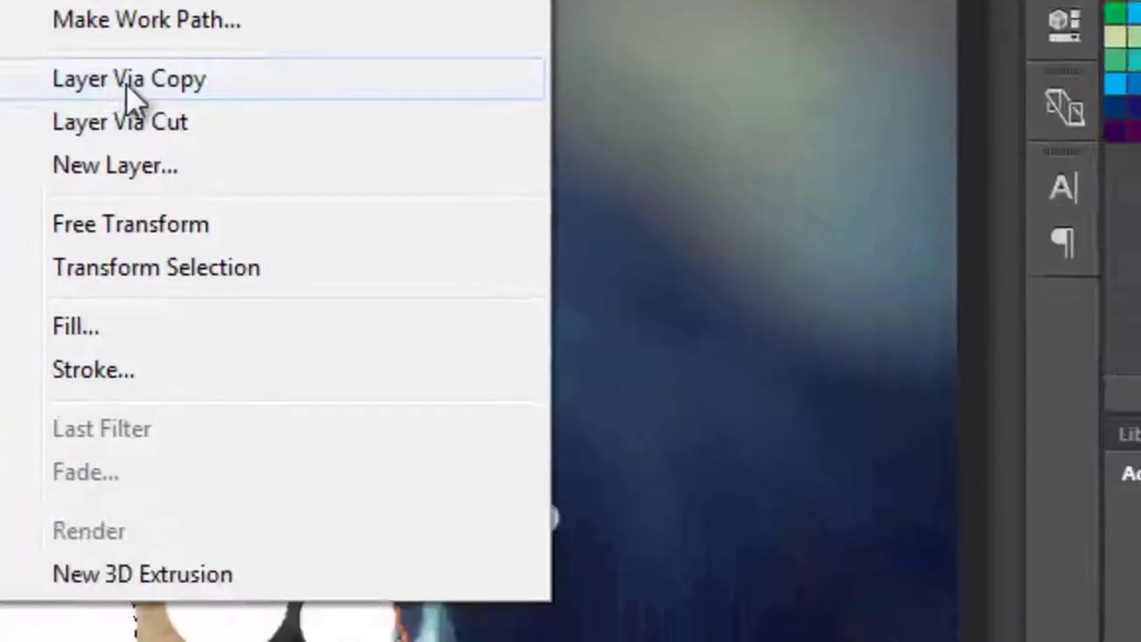
left_click(304, 328)
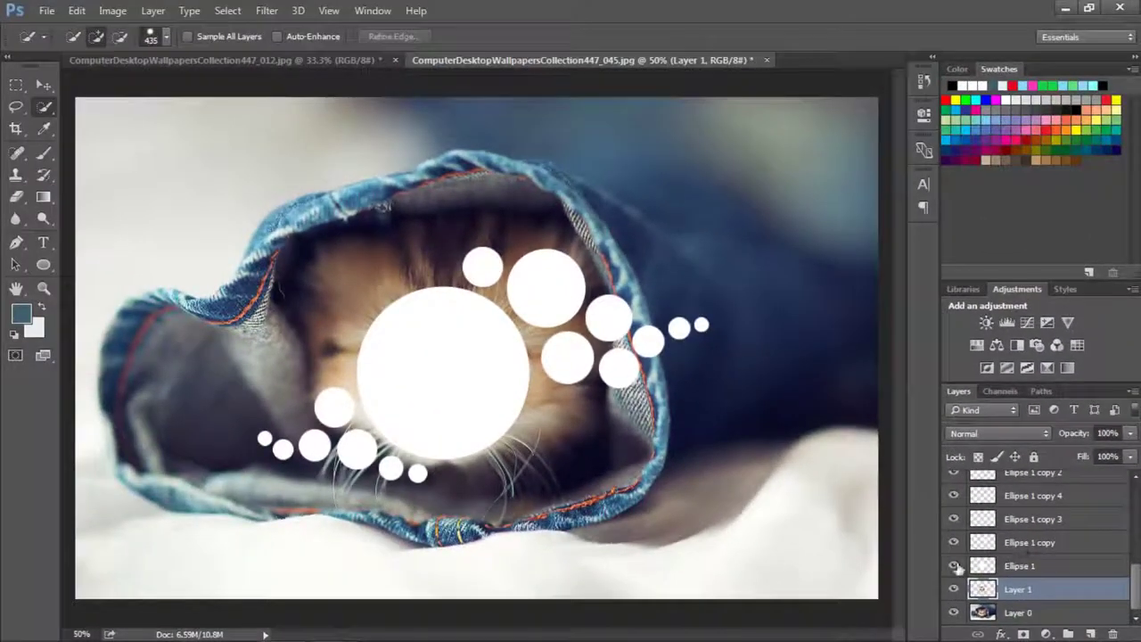
left_click(953, 566)
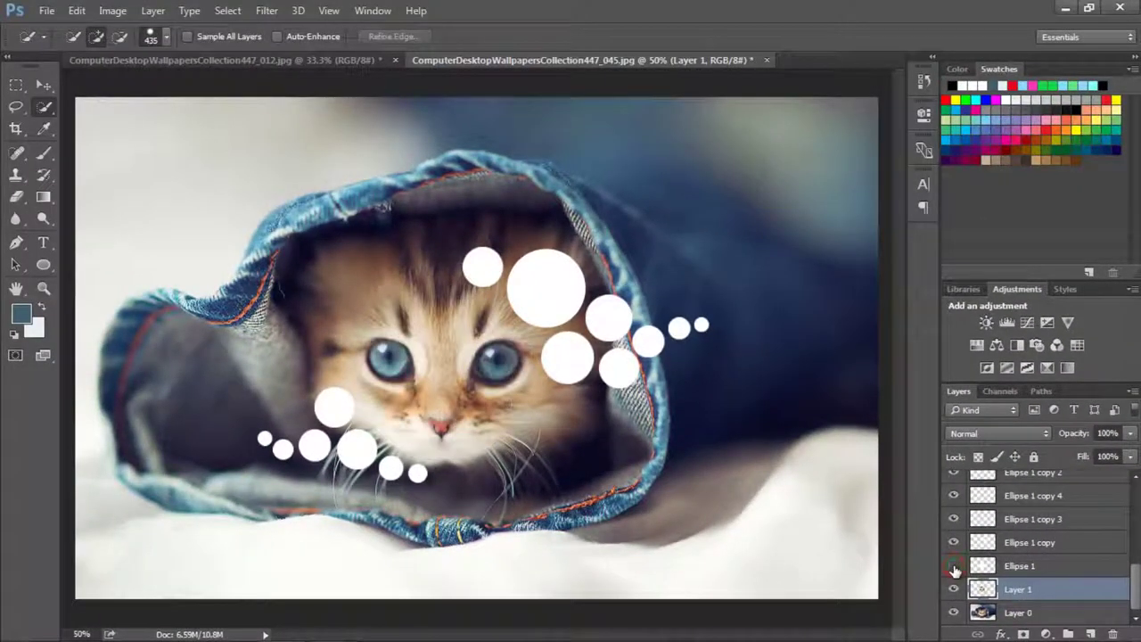
Copy the photo under Ellipse 1 copy and Ellipse 1 copy 3 from Layer 0 onto new layers
left_click(1042, 542)
right_click(1041, 543)
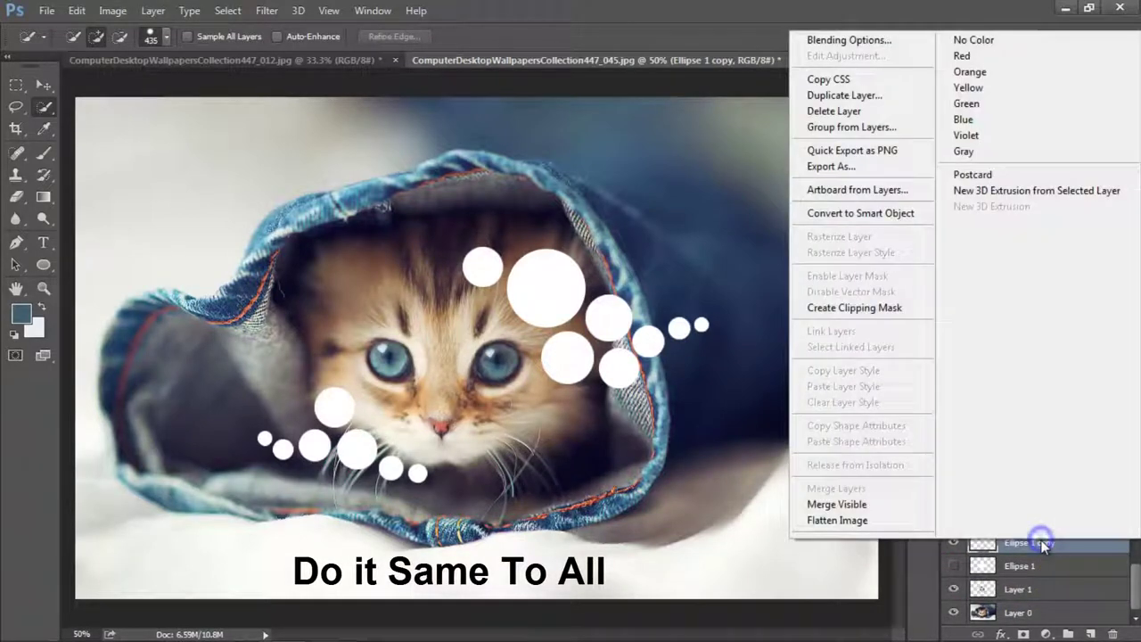
left_click(552, 281)
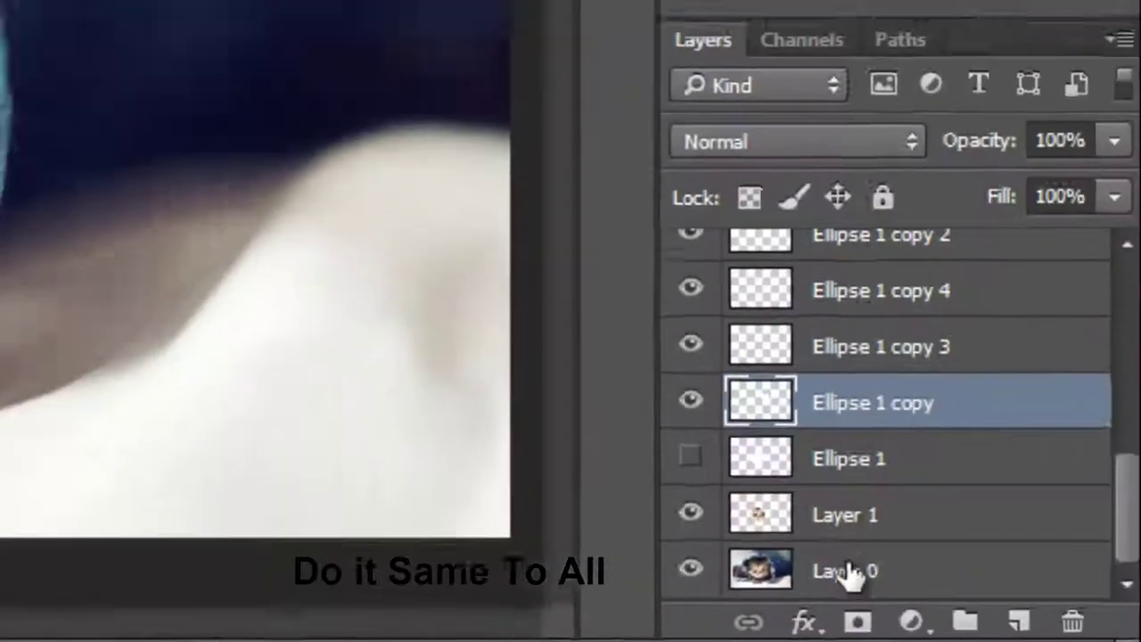
right_click(552, 282)
left_click(634, 414)
left_click(1016, 497)
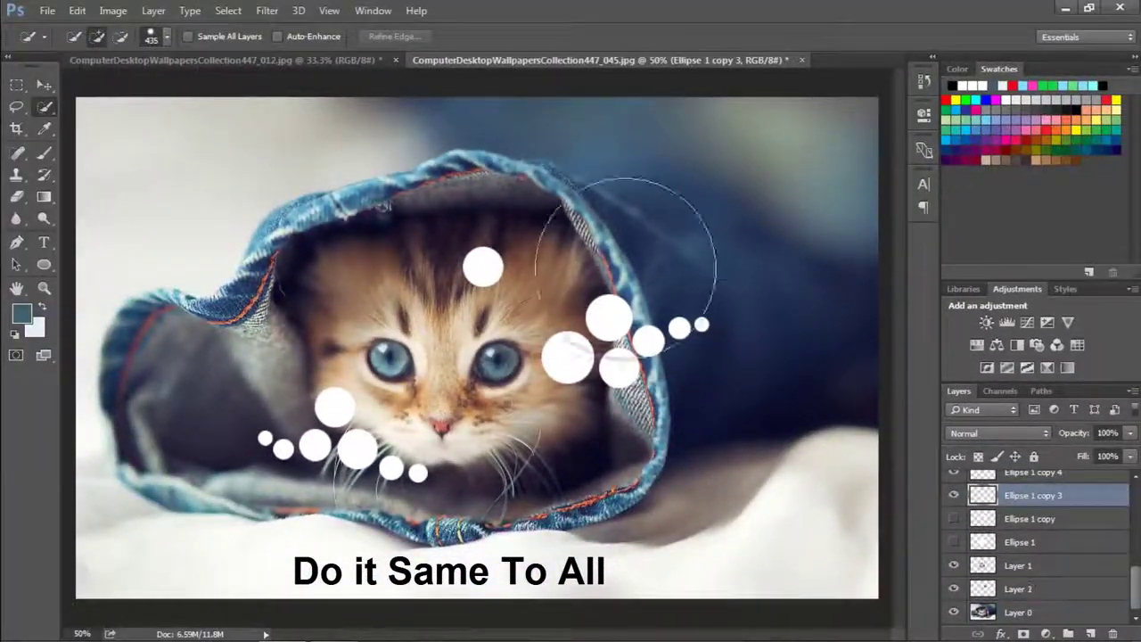
left_click(1017, 613)
right_click(557, 268)
left_click(624, 134)
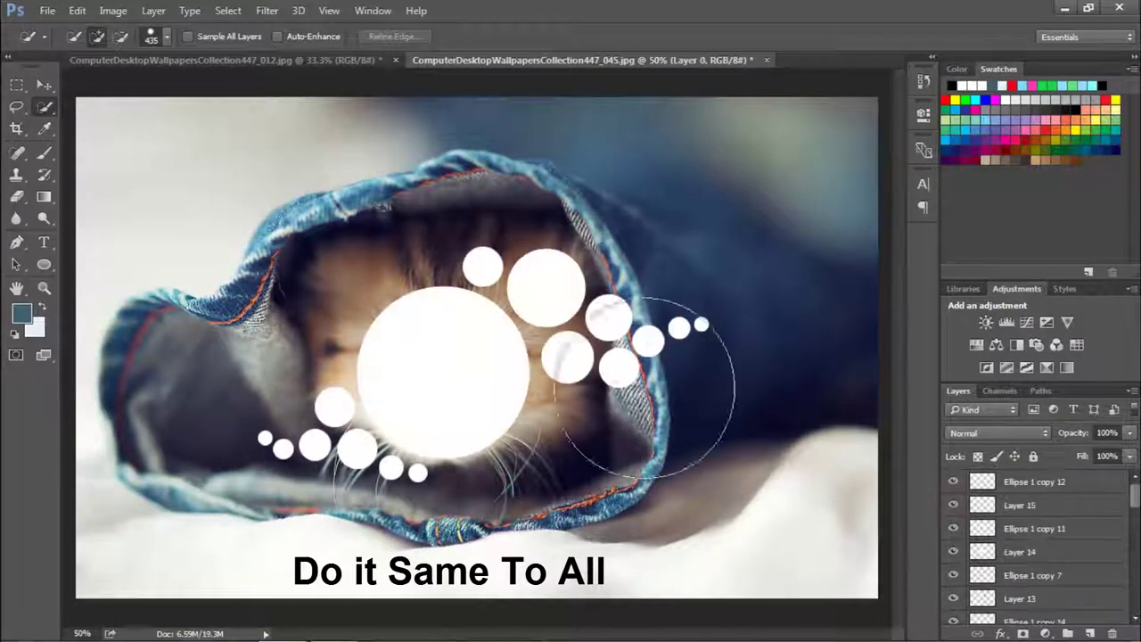
left_click(44, 85)
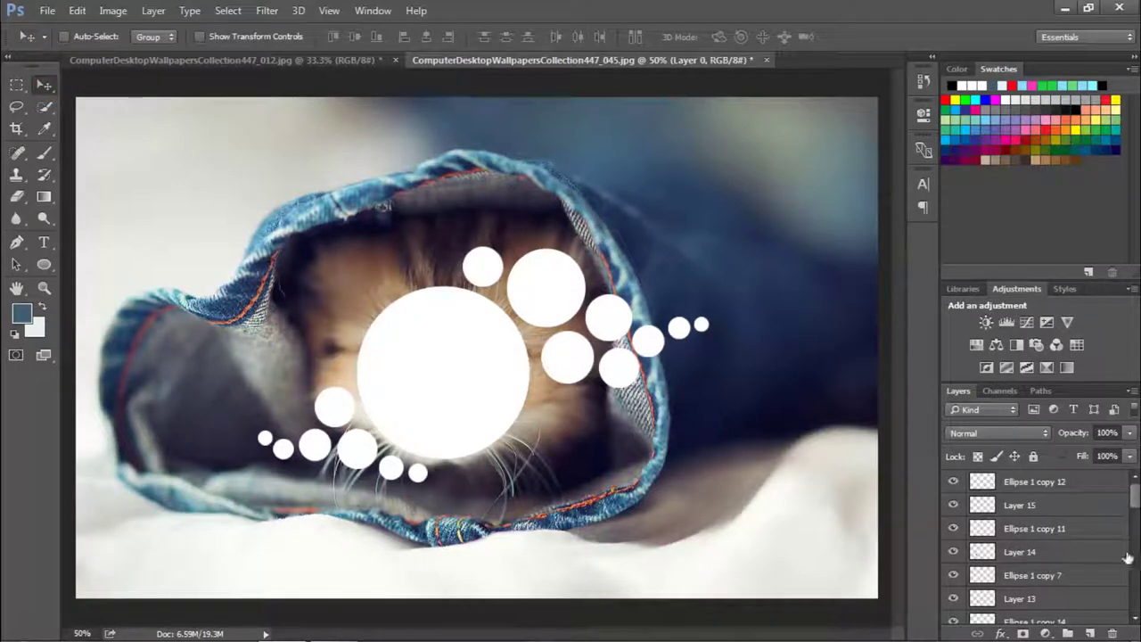
Lower Ellipse 1 copy 12's Fill Opacity to 0% in its Blending Options
mouse_move(1137, 502)
left_mouse_down()
mouse_move(1135, 595)
mouse_move(1136, 495)
left_mouse_up()
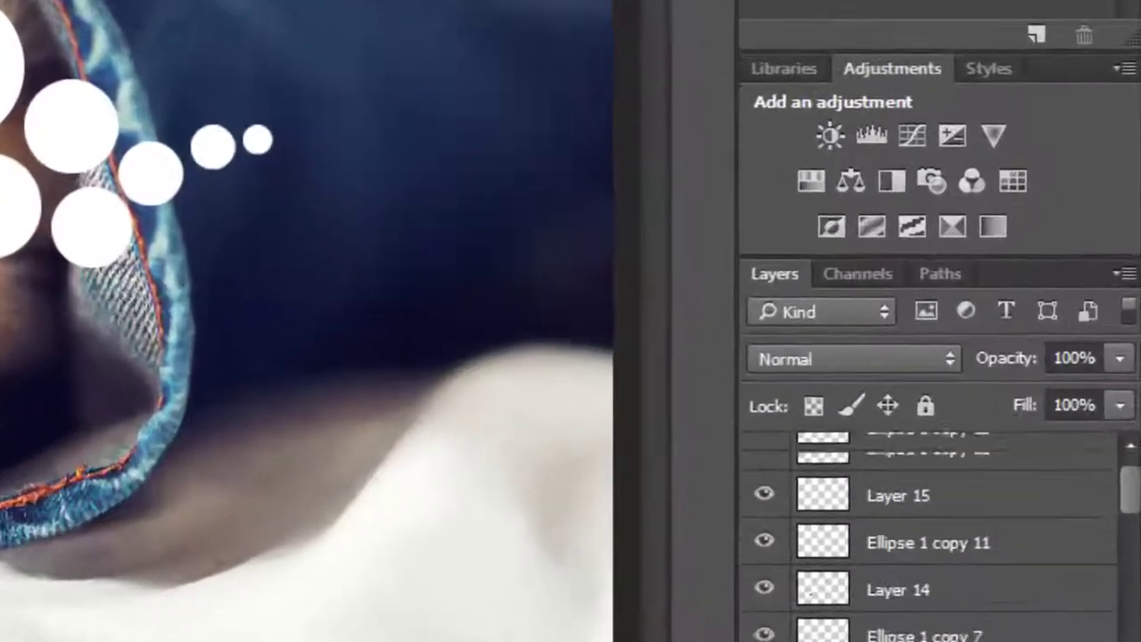
left_click(985, 464)
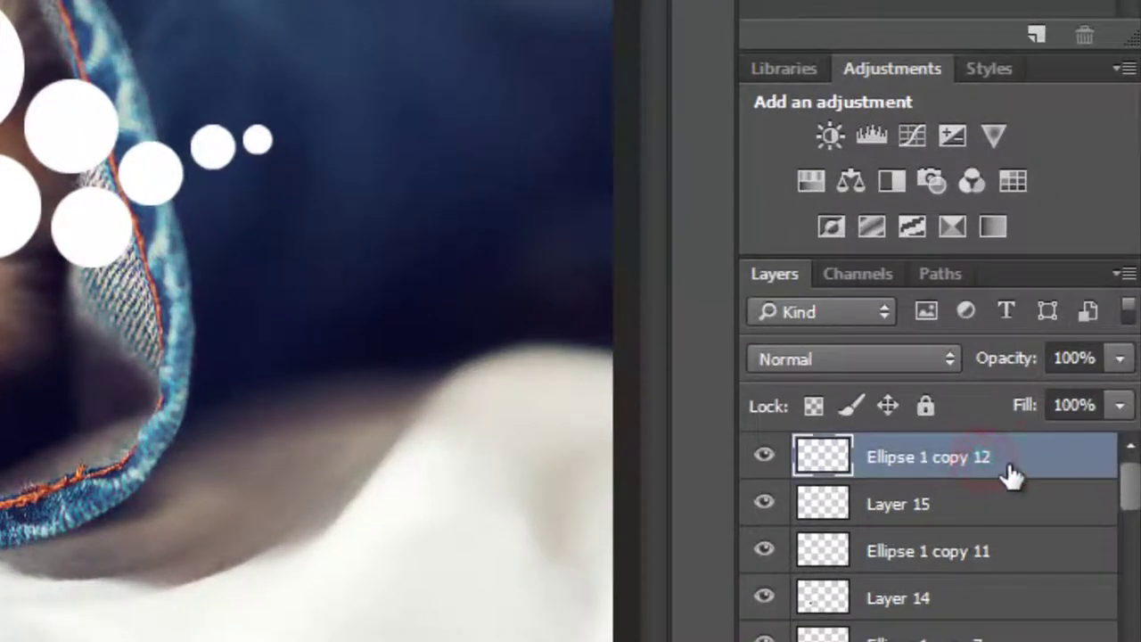
right_click(1016, 463)
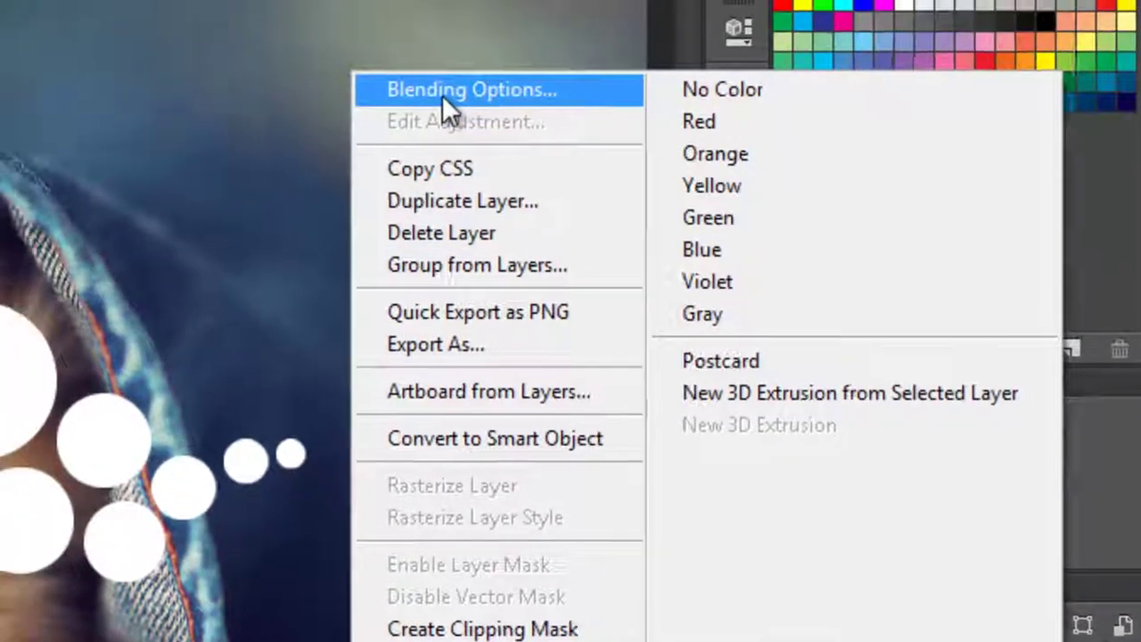
left_click(442, 95)
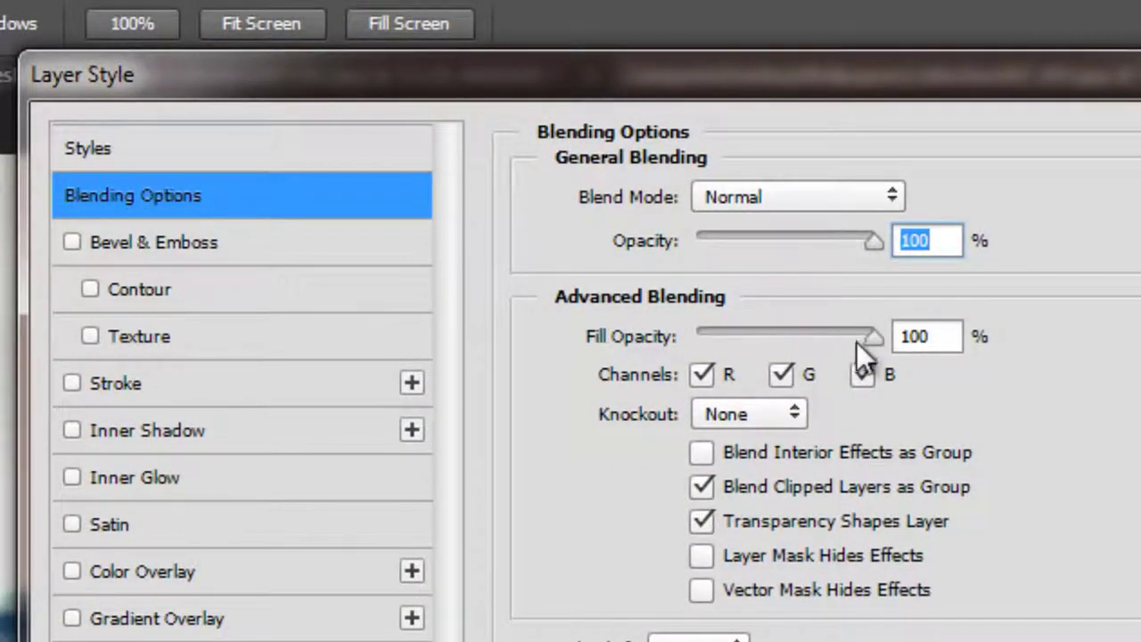
left_click_drag(871, 338, 711, 338)
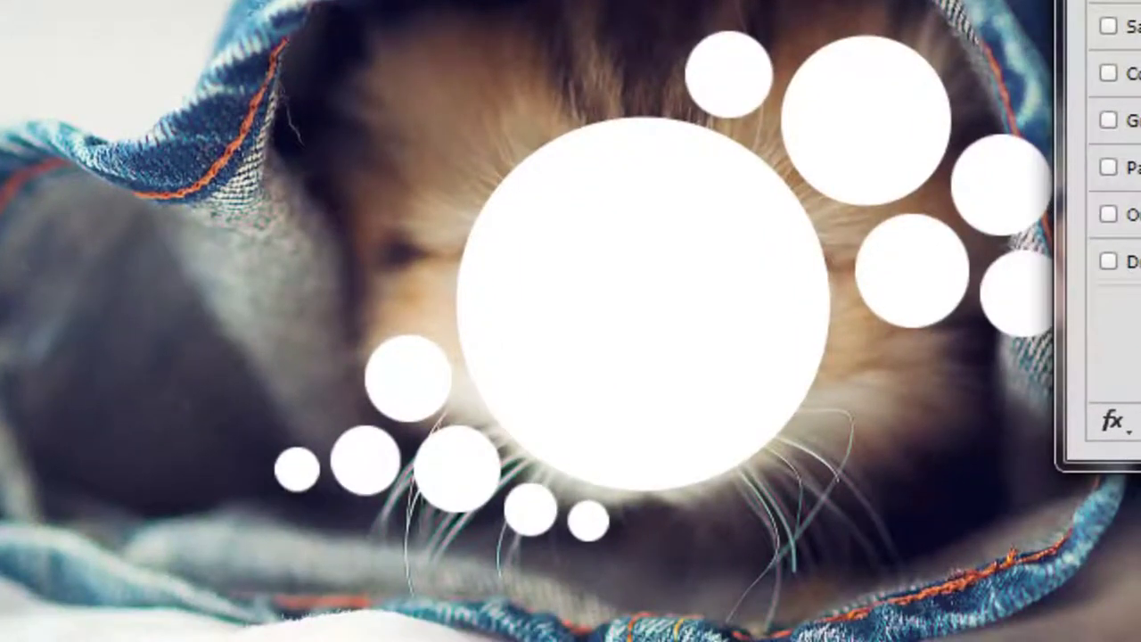
key("Return")
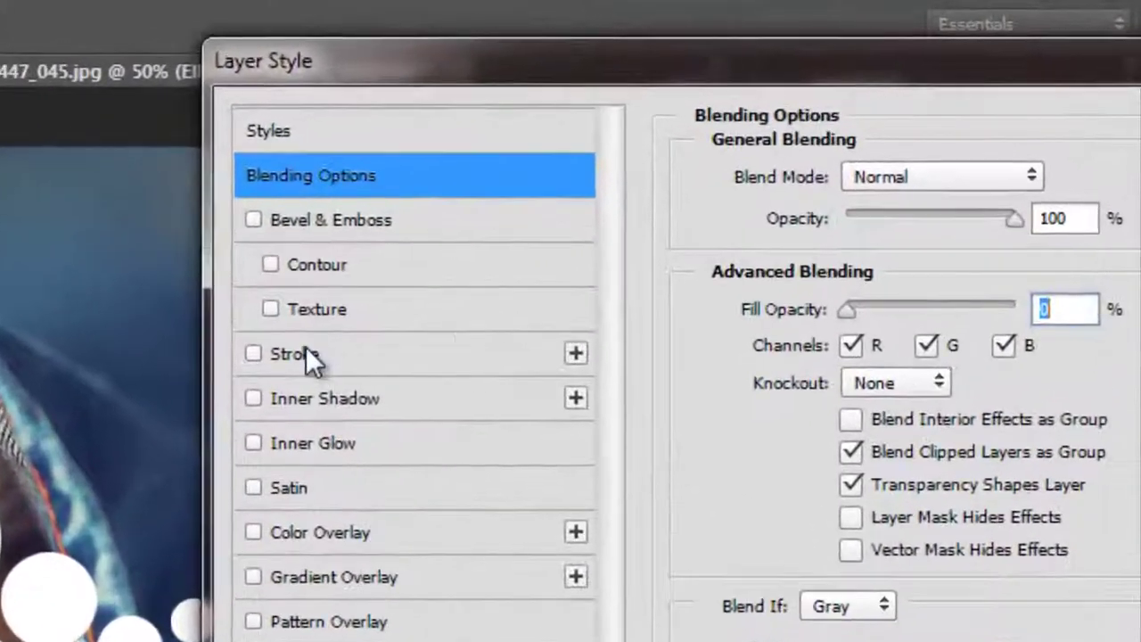
Add a 5 px white inside Stroke effect to Ellipse 1 copy 12
left_click(293, 353)
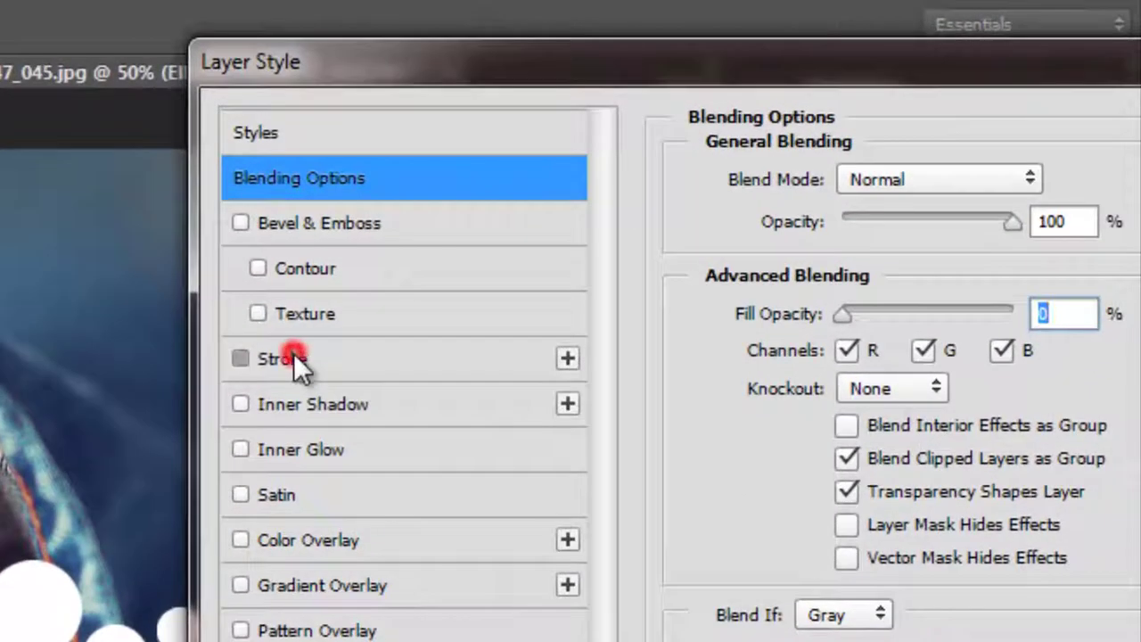
left_click_drag(786, 80, 731, 77)
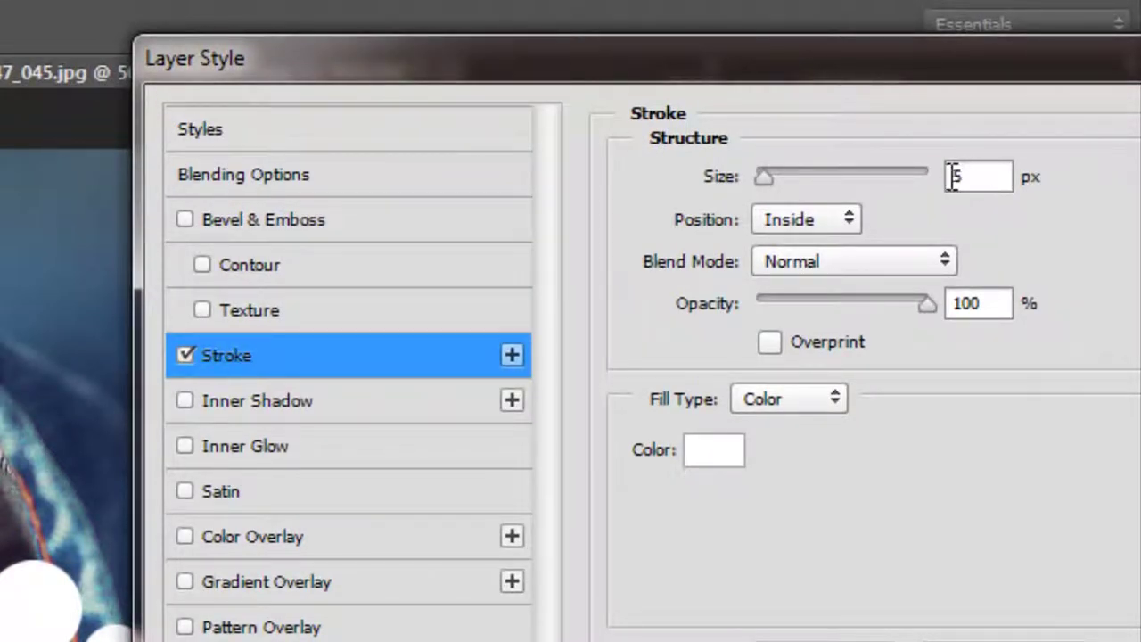
type("4")
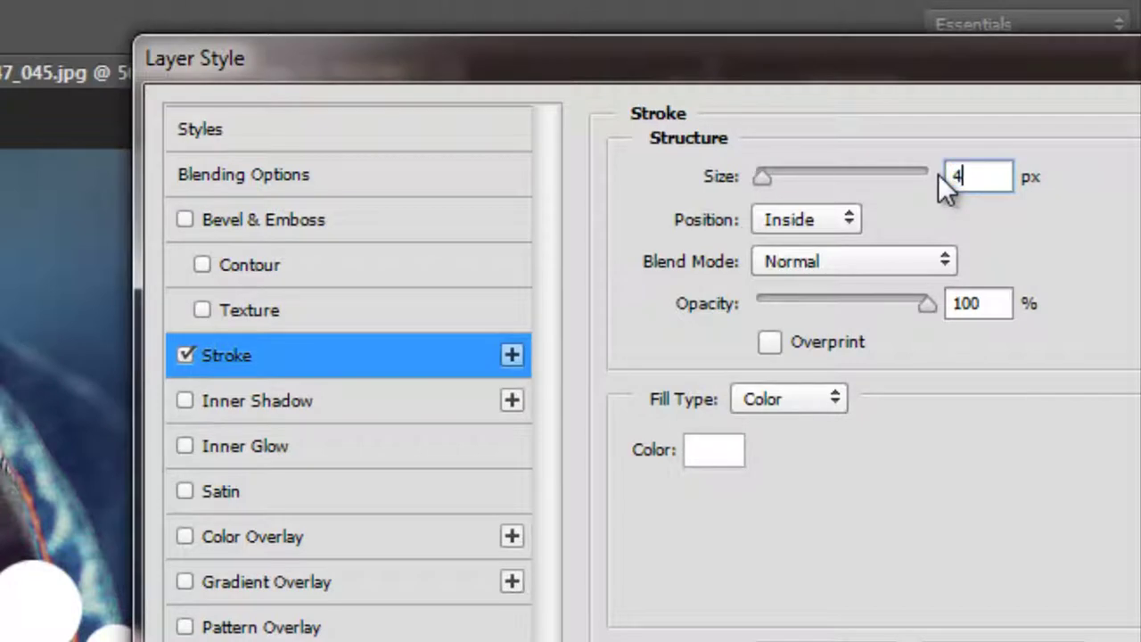
double_click(976, 176)
type("5")
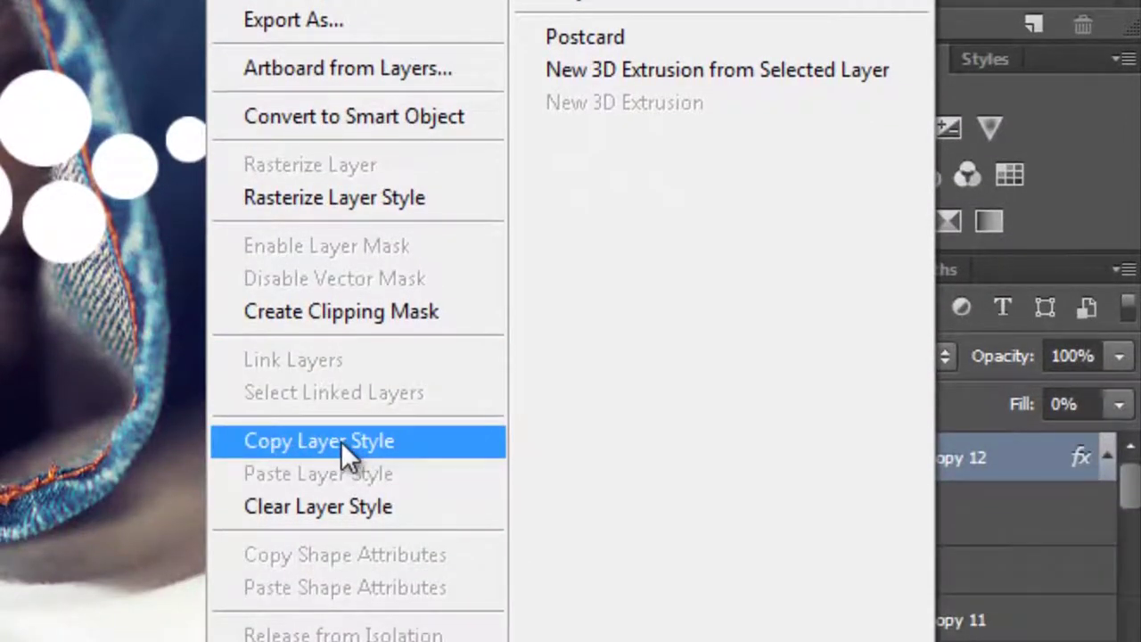
Copy the outline style and paste it onto Ellipse 1 copy 11 and Ellipse 1 copy 7
left_click(344, 443)
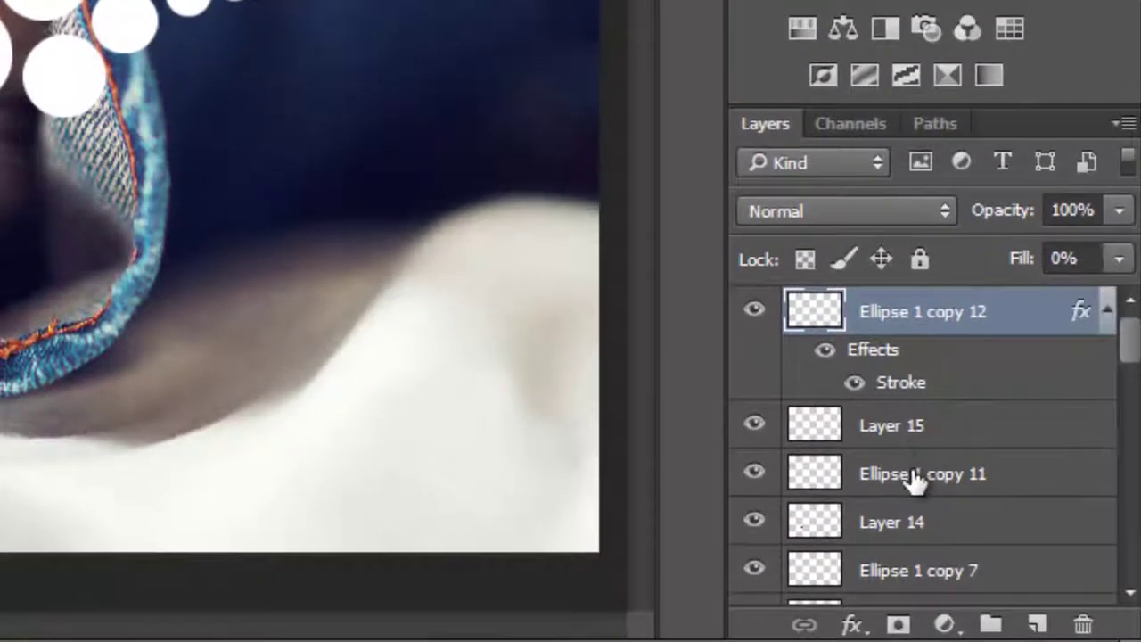
left_click(929, 477)
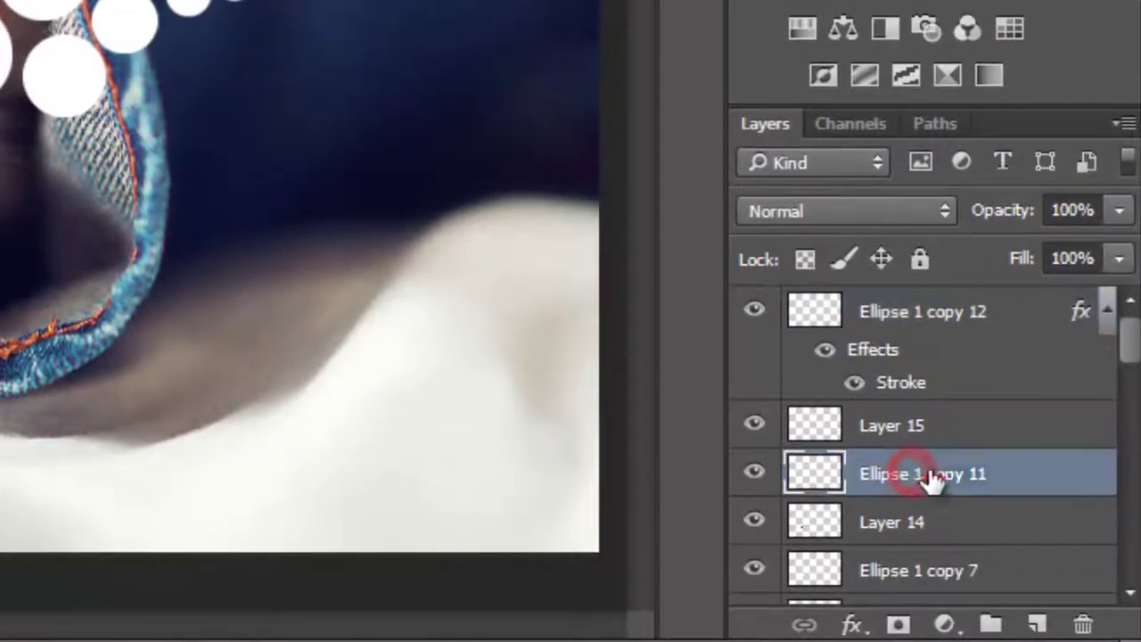
right_click(1034, 470)
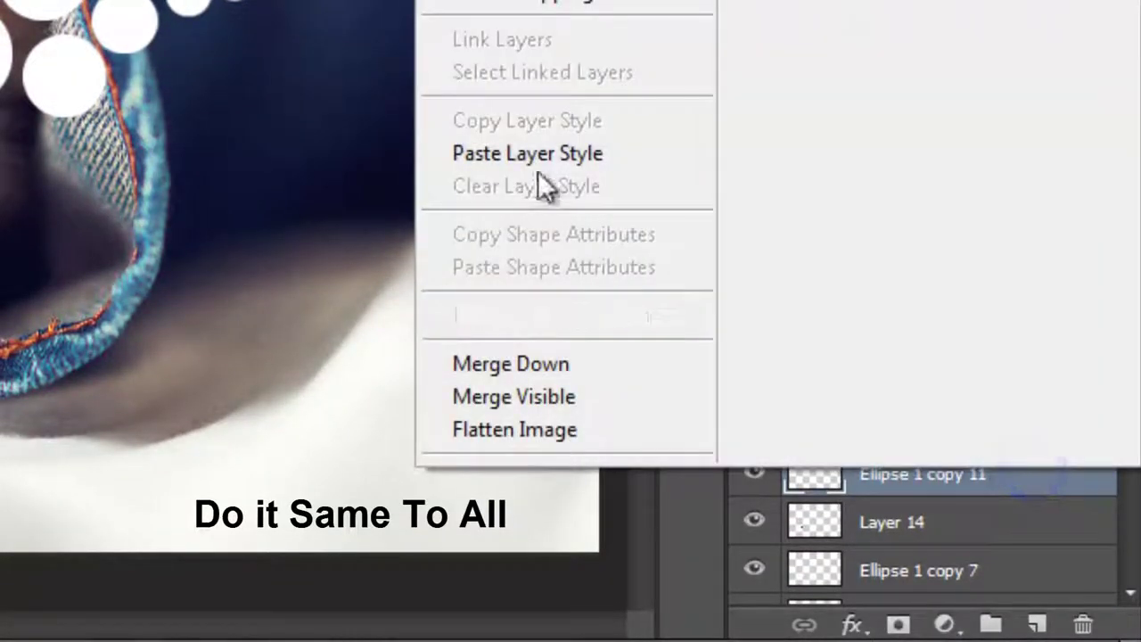
left_click(563, 160)
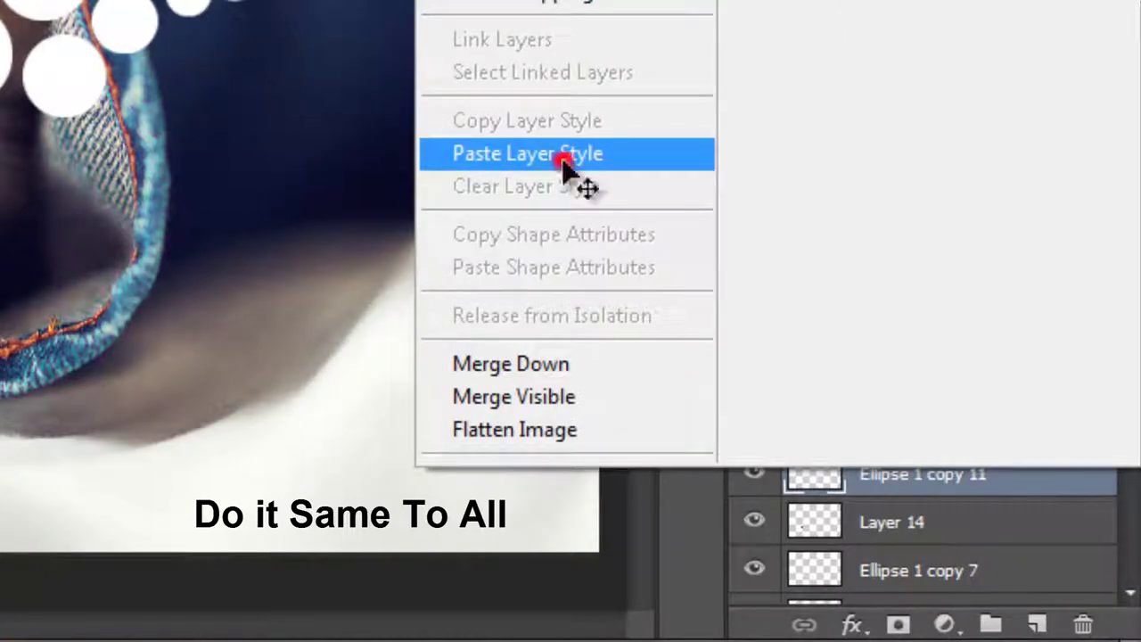
left_click_drag(1131, 343, 1129, 384)
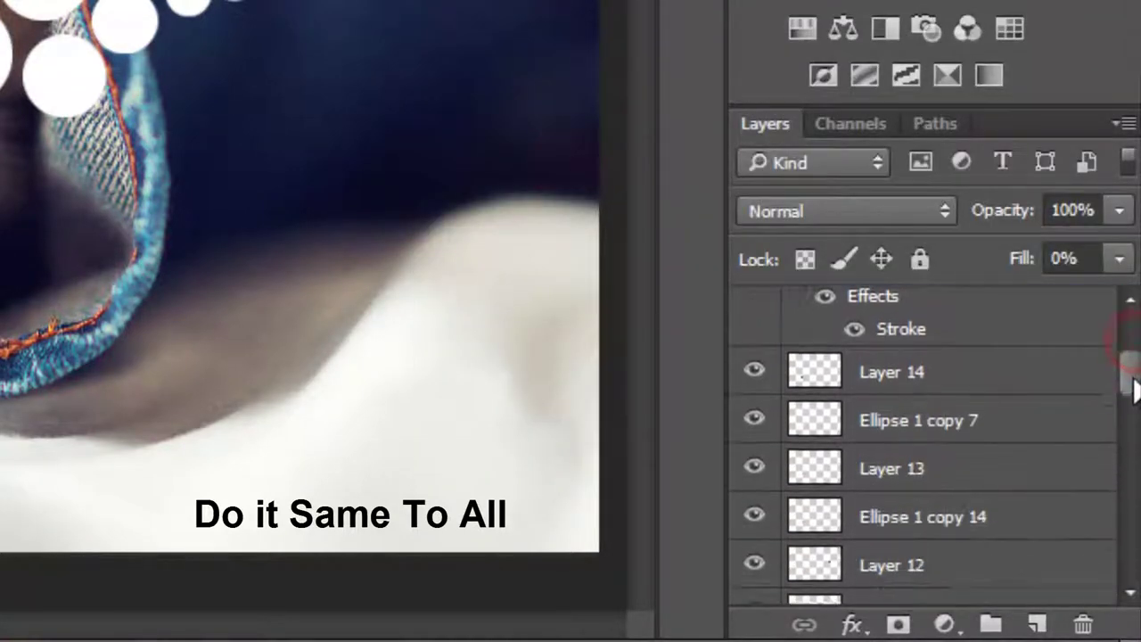
left_click(1010, 412)
right_click(1010, 411)
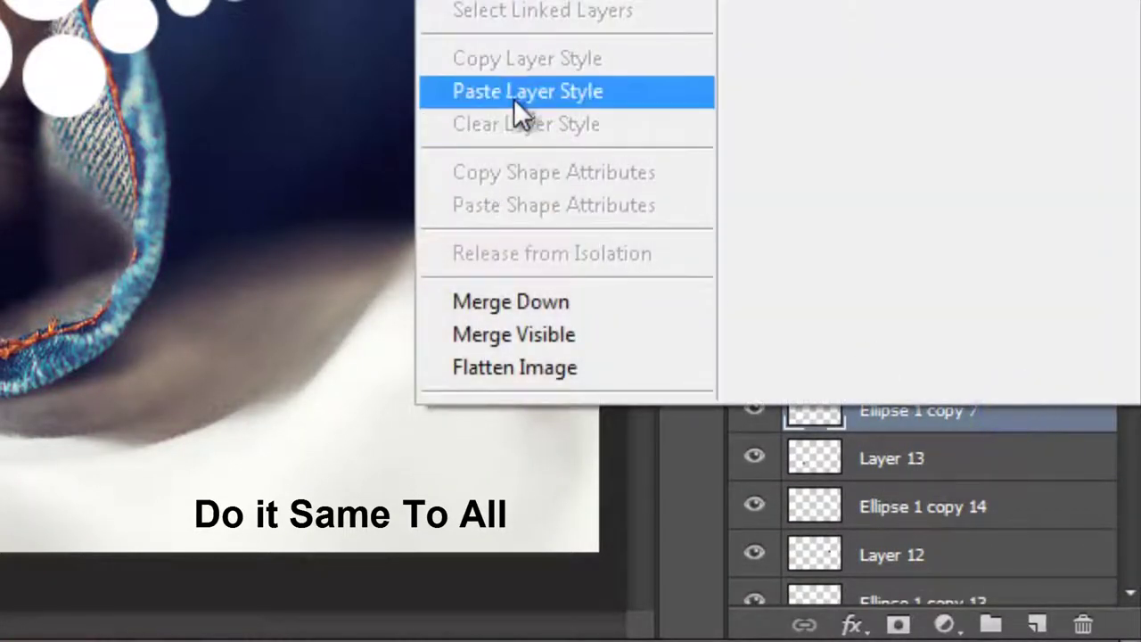
left_click(513, 99)
Multi-select the remaining ellipse layers: copies 14, 13, 6, 10, 8, 5, 9, 2, 4, 3, copy and Ellipse 1
left_click_drag(1130, 392, 1130, 479)
left_click(981, 418)
left_click(942, 512, "ctrl")
scroll(942, 512, "down", 5)
left_click(996, 465, "ctrl")
left_click(981, 559, "ctrl")
left_click(980, 522, "ctrl")
left_click(989, 441, "ctrl")
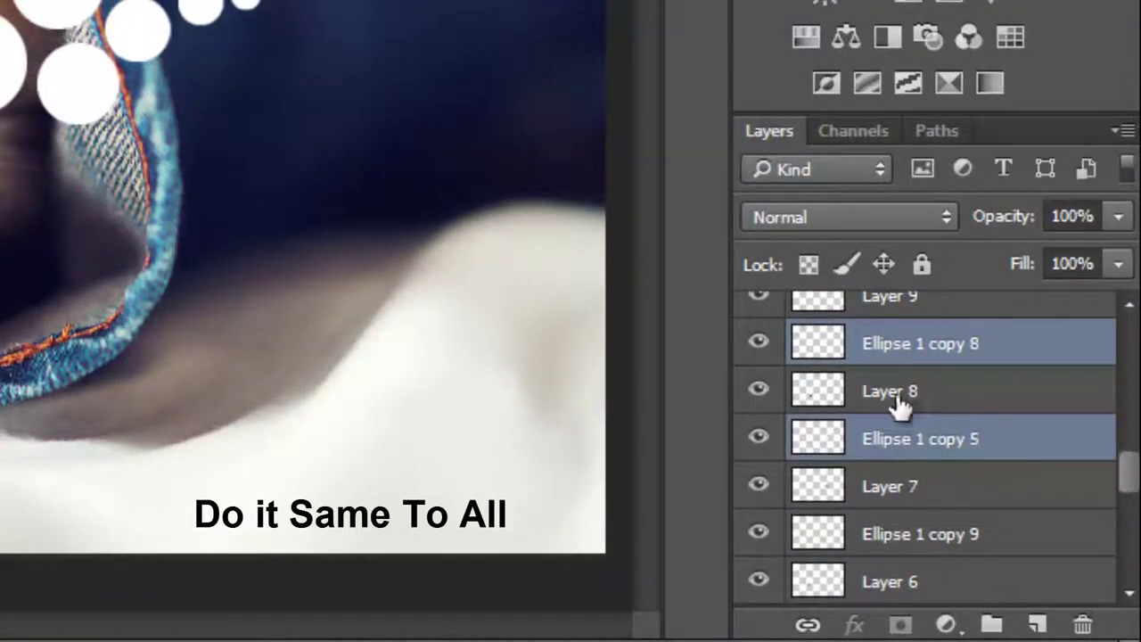
left_click(1034, 389, "ctrl")
left_click(1034, 485, "ctrl")
left_click(967, 575, "ctrl")
scroll(1030, 572, "down", 5)
left_click(1006, 450, "ctrl")
left_click(1005, 499, "ctrl")
left_click(961, 532, "ctrl")
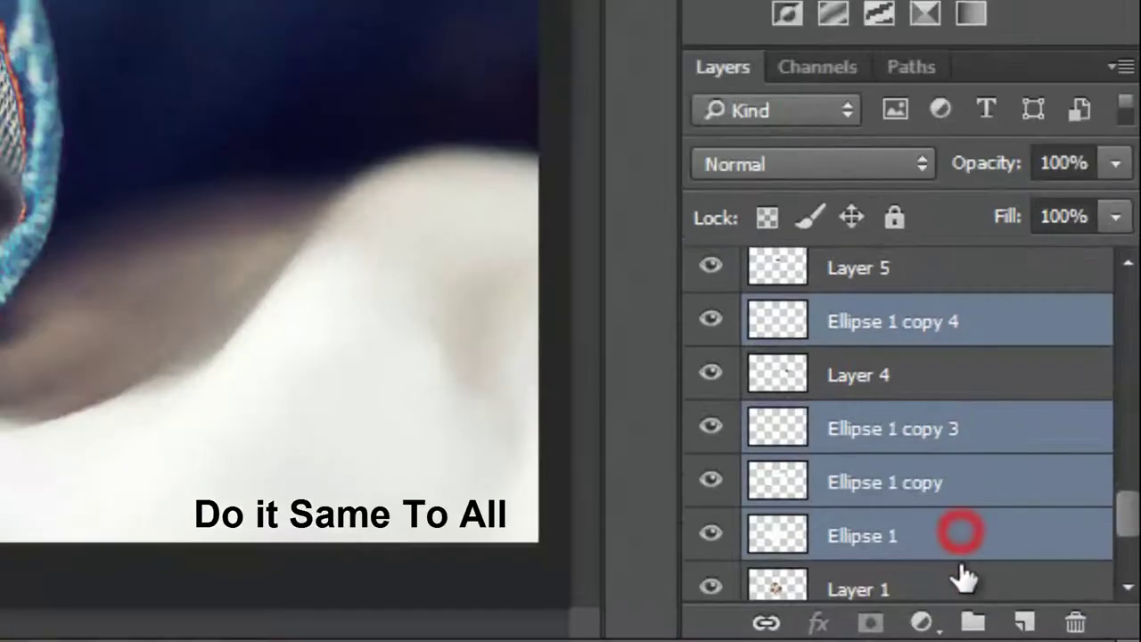
Paste the outline layer style onto all the selected ellipse layers
left_click_drag(1128, 526, 1130, 551)
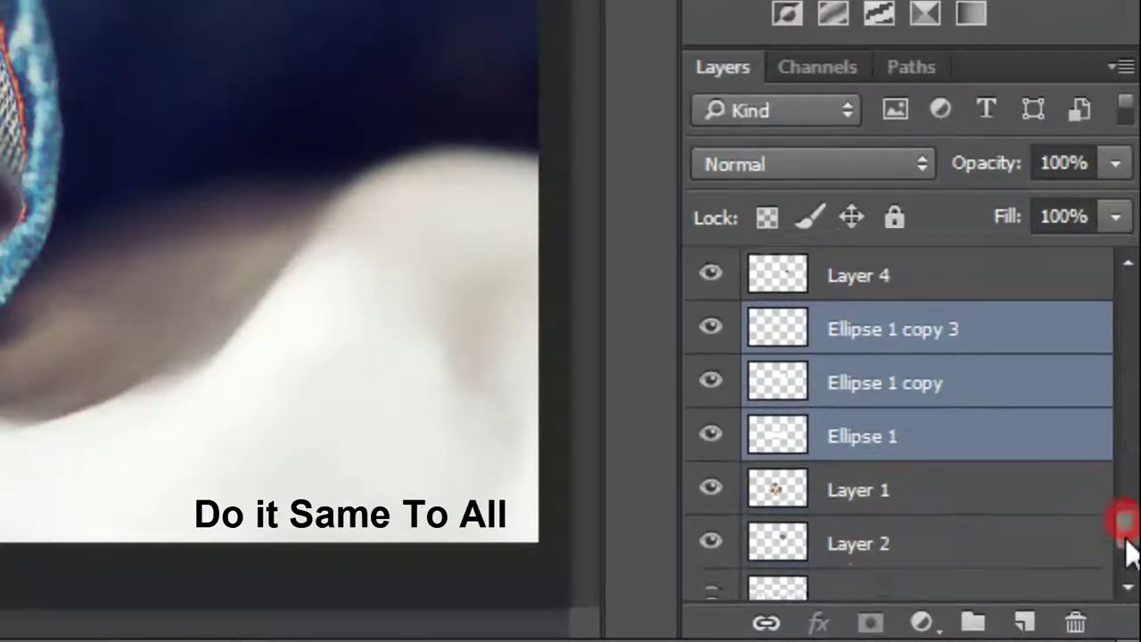
scroll(1130, 550, "down", 2)
scroll(1128, 542, "up", 2)
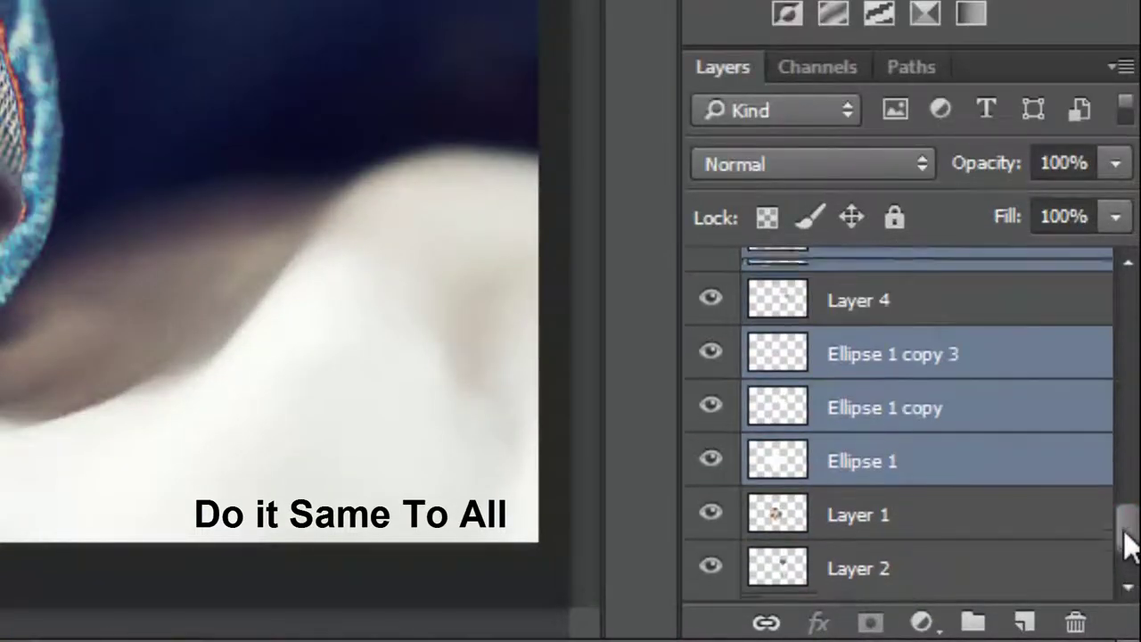
scroll(1128, 542, "up", 1)
right_click(958, 429)
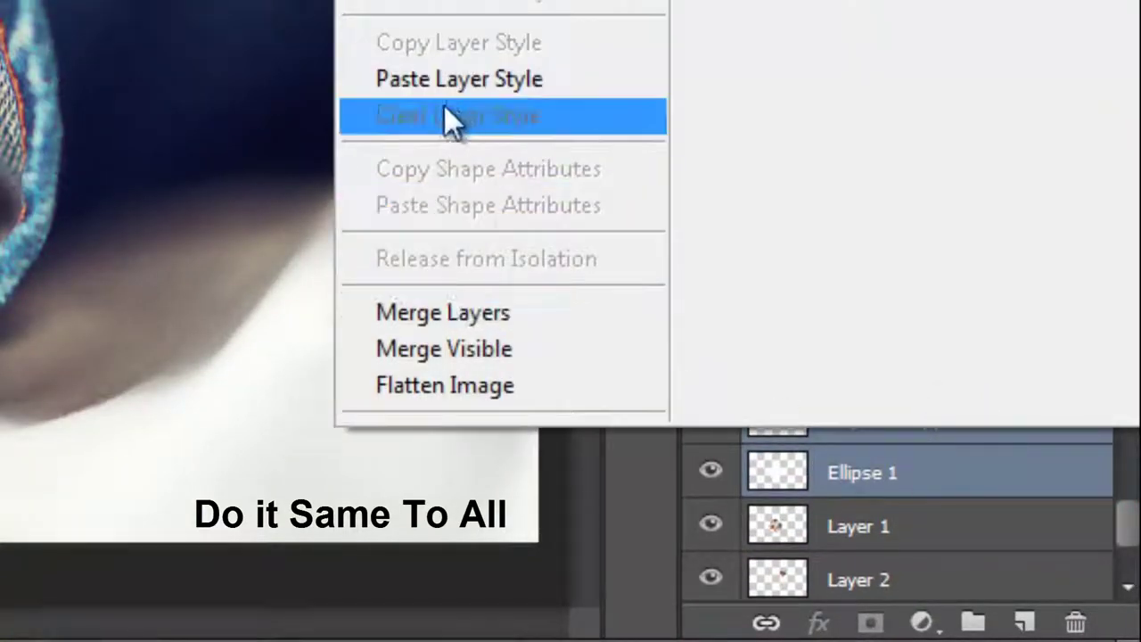
left_click(450, 82)
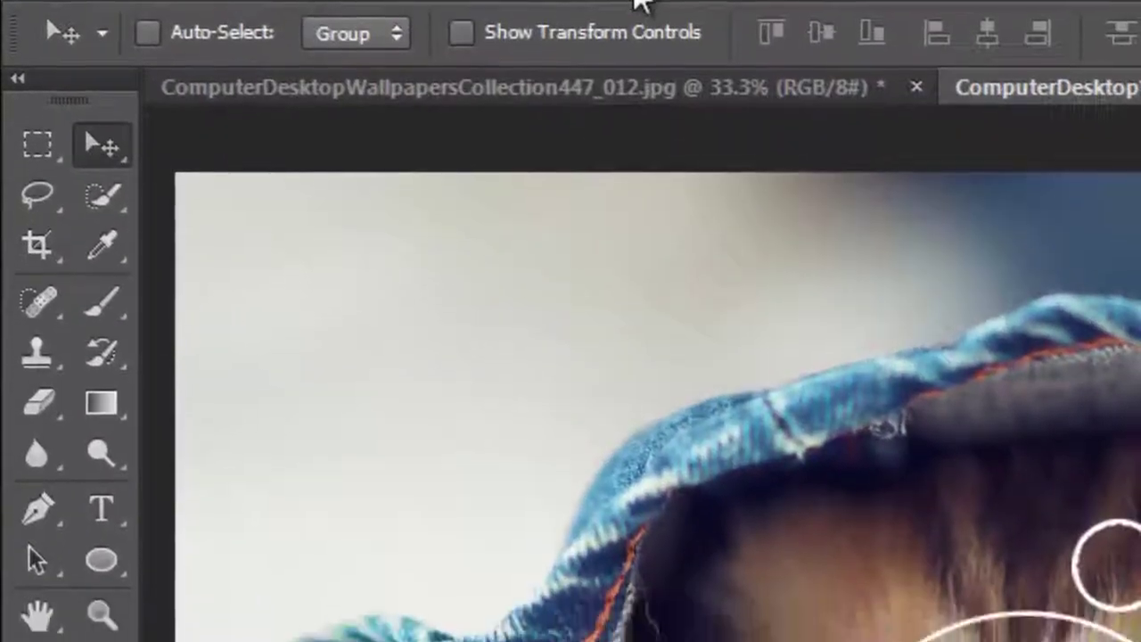
Apply a Gaussian Blur with a 9-pixel radius to the kitten photo
left_click(266, 10)
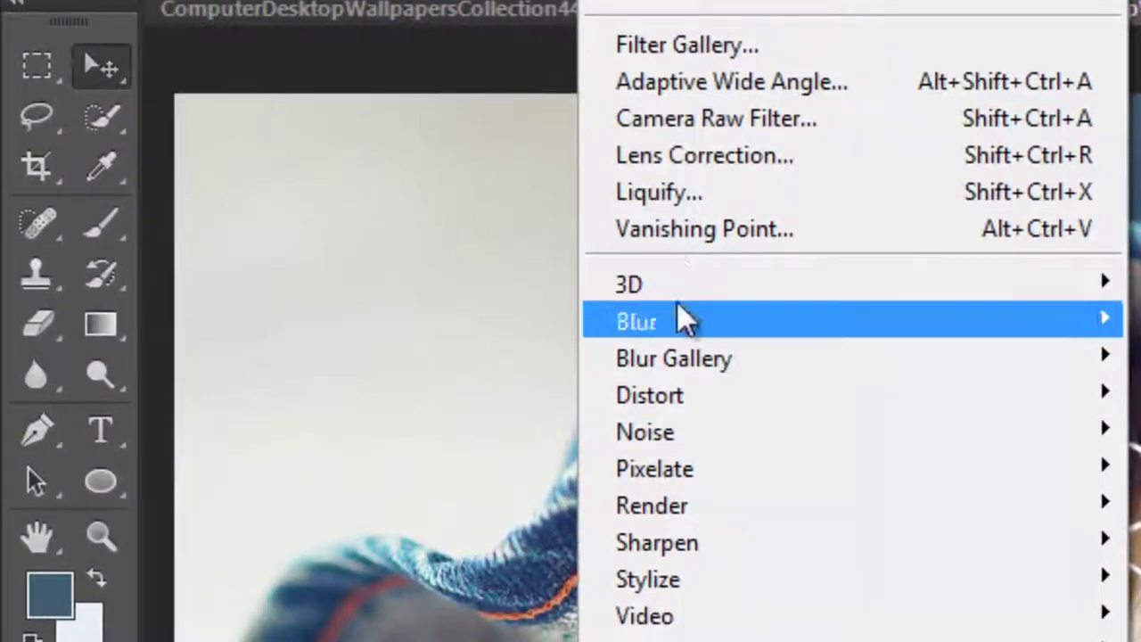
mouse_move(197, 295)
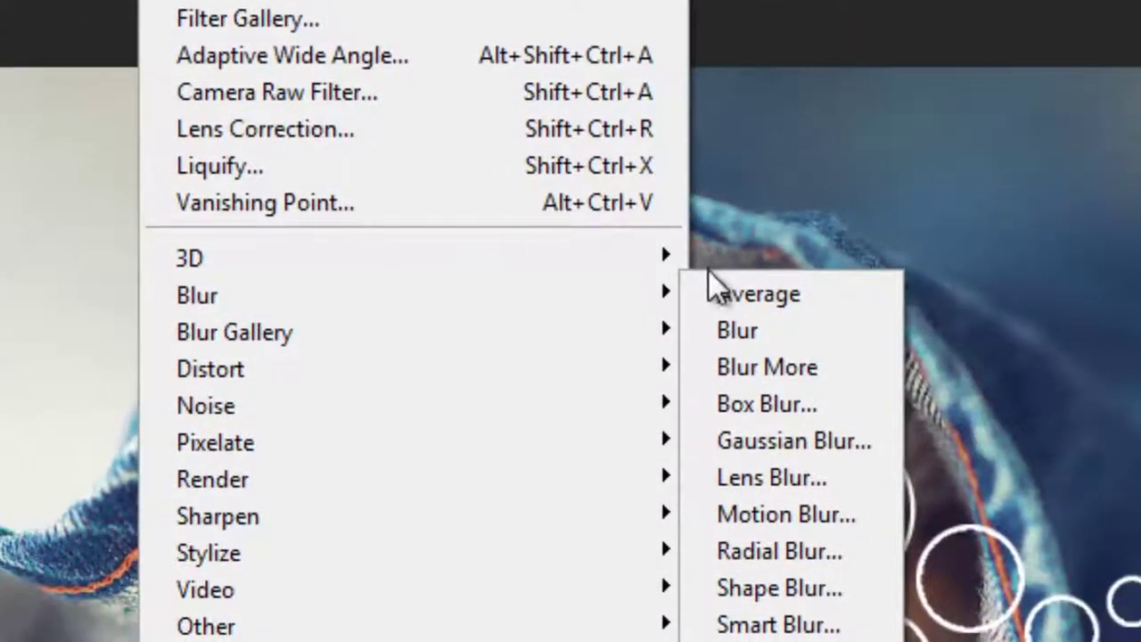
left_click(764, 440)
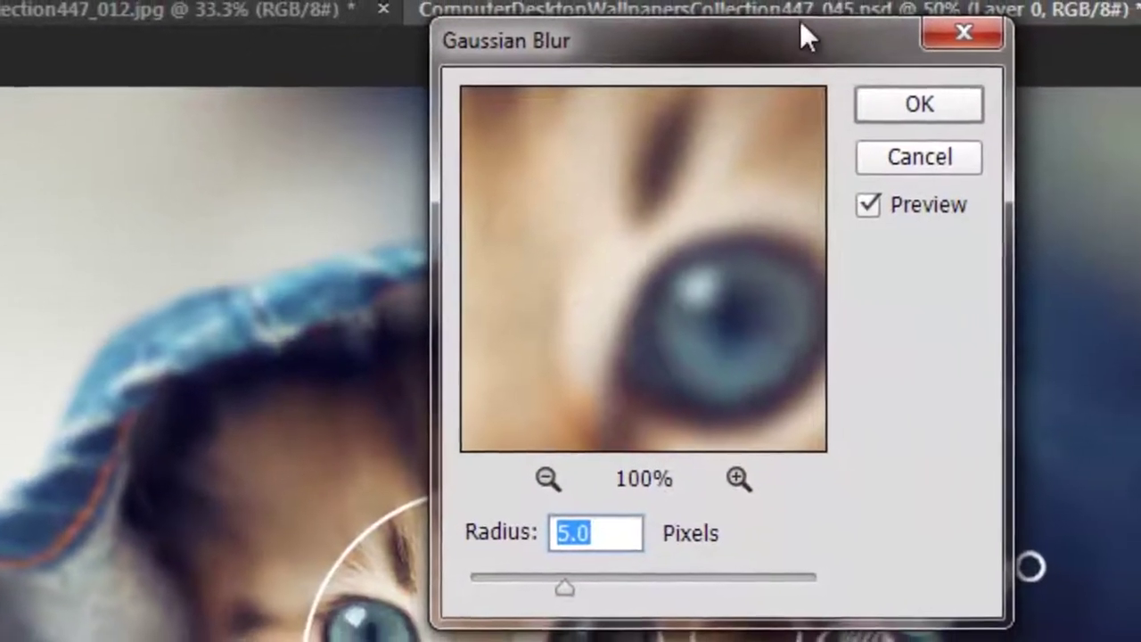
left_click_drag(779, 35, 889, 31)
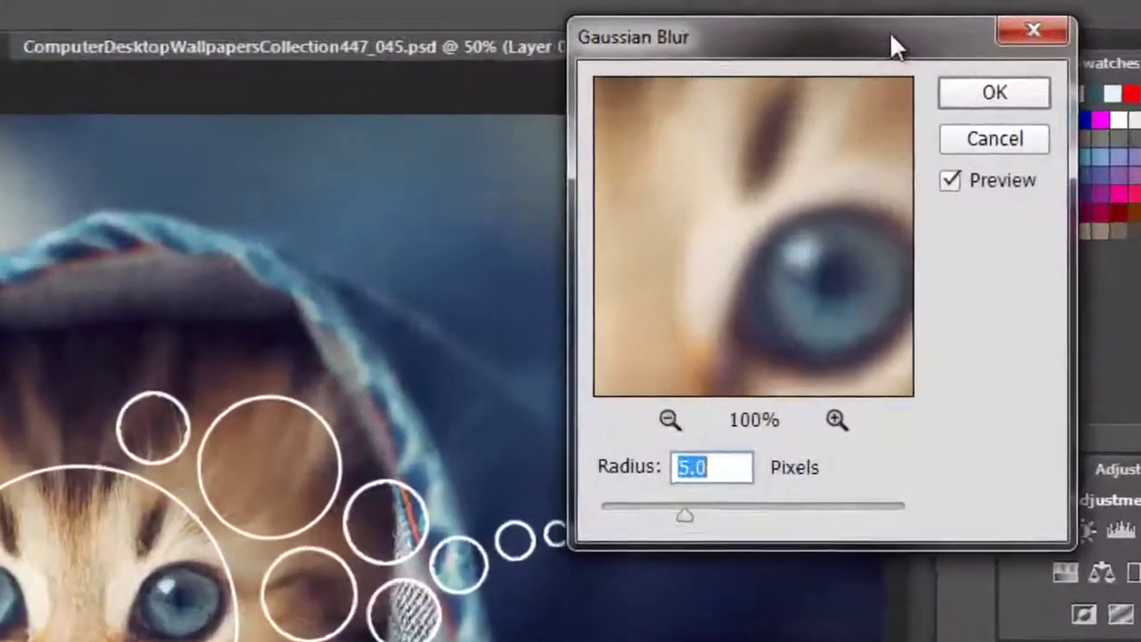
type("9")
double_click(539, 531)
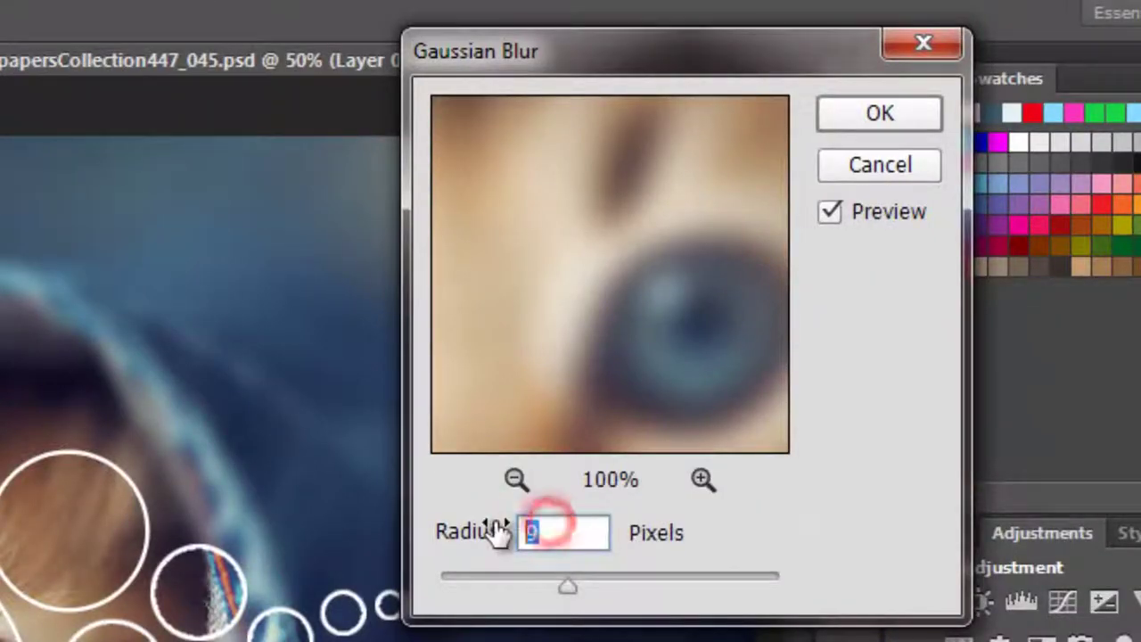
type("6")
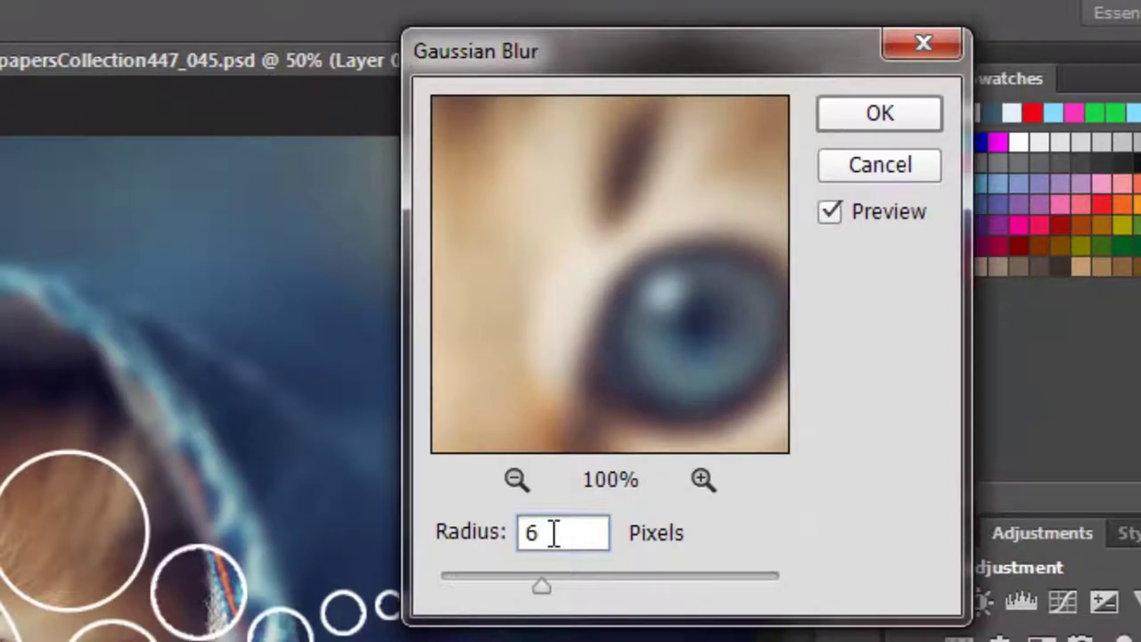
double_click(542, 532)
type("9")
left_click(900, 108)
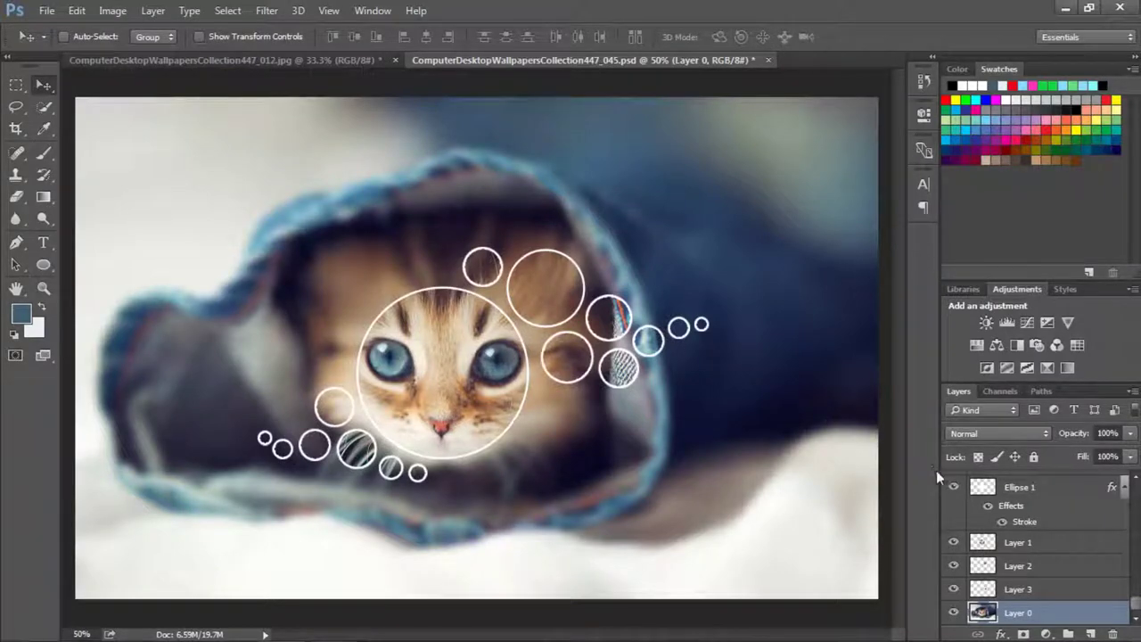
Drag the white circle clusters from 012.jpg into 045.psd and move them to the upper left
scroll(1132, 569, "down", 5)
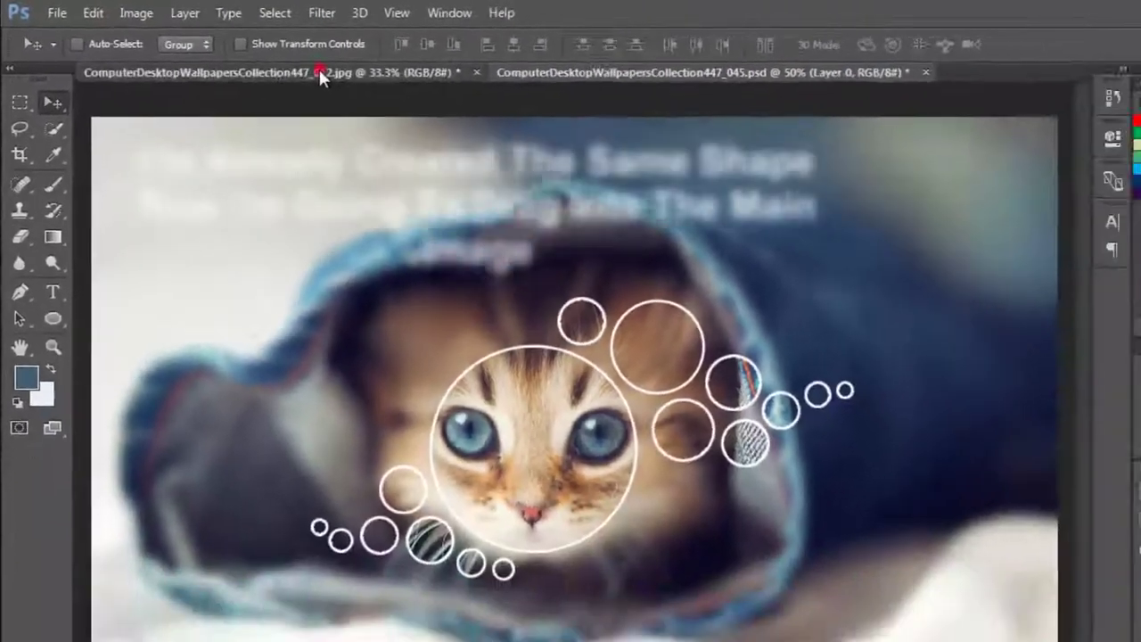
left_click(265, 60)
left_click_drag(484, 424, 492, 366)
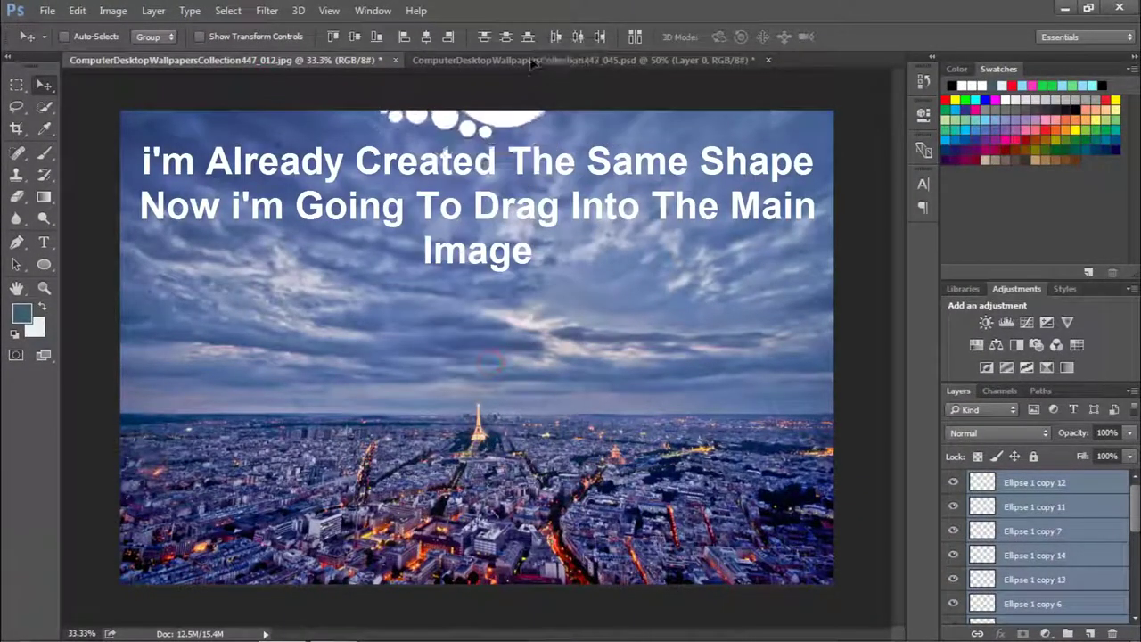
mouse_move(492, 365)
left_mouse_down()
mouse_move(529, 64)
mouse_move(320, 288)
mouse_move(335, 258)
left_mouse_up()
key("ctrl+t")
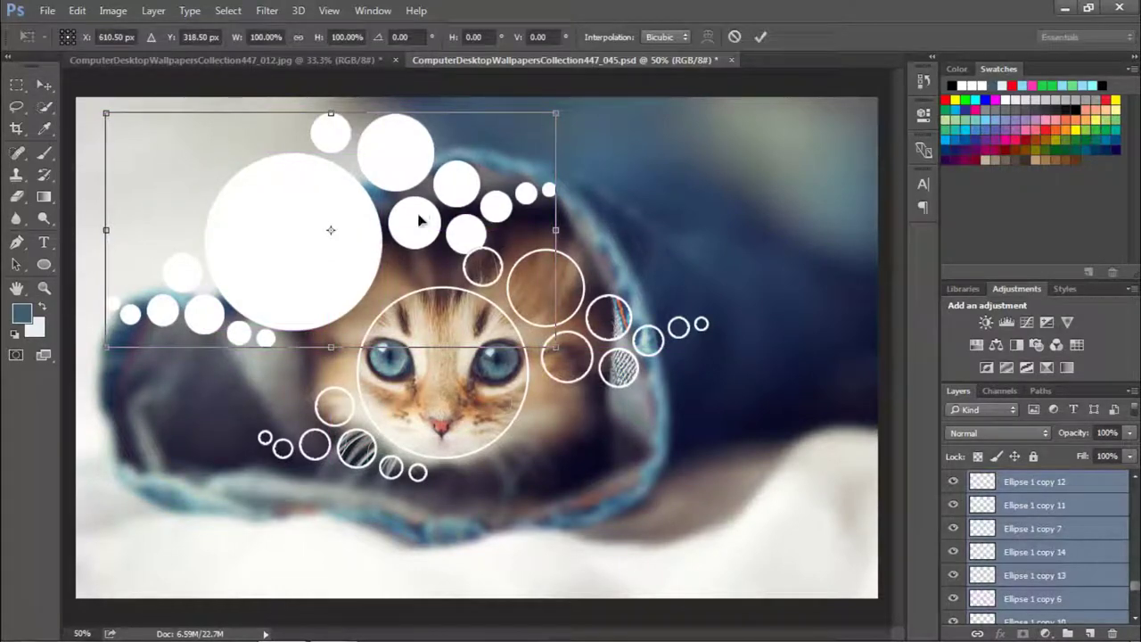
left_click_drag(419, 219, 407, 227)
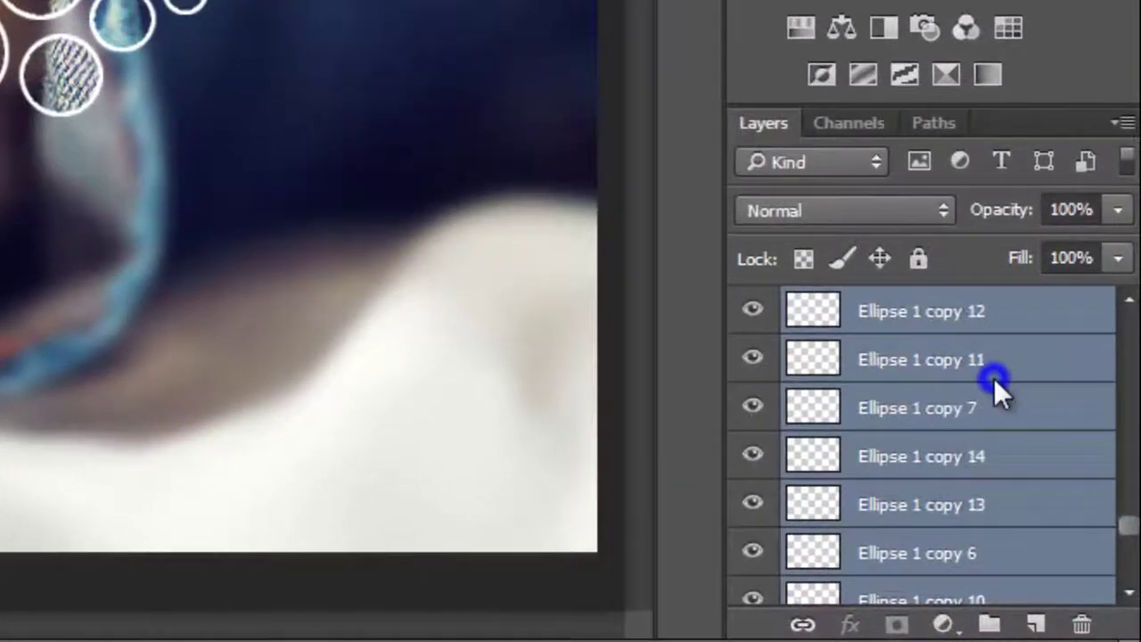
right_click(993, 377)
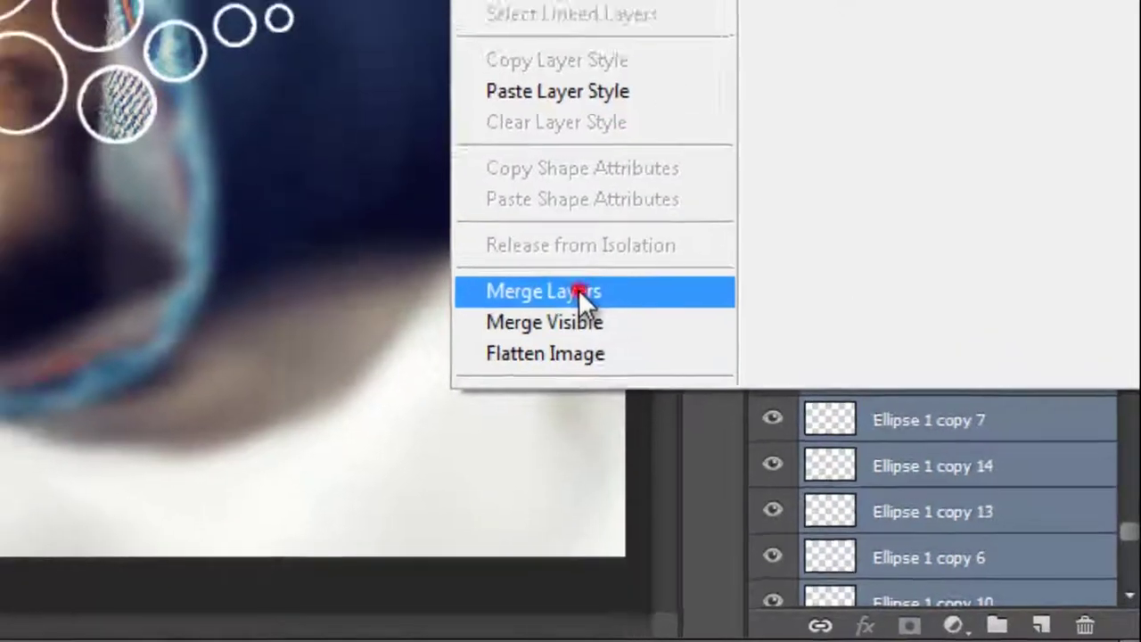
Merge the white circle layers, scale to about 80%, rotate 30° and center over the face
left_click(579, 289)
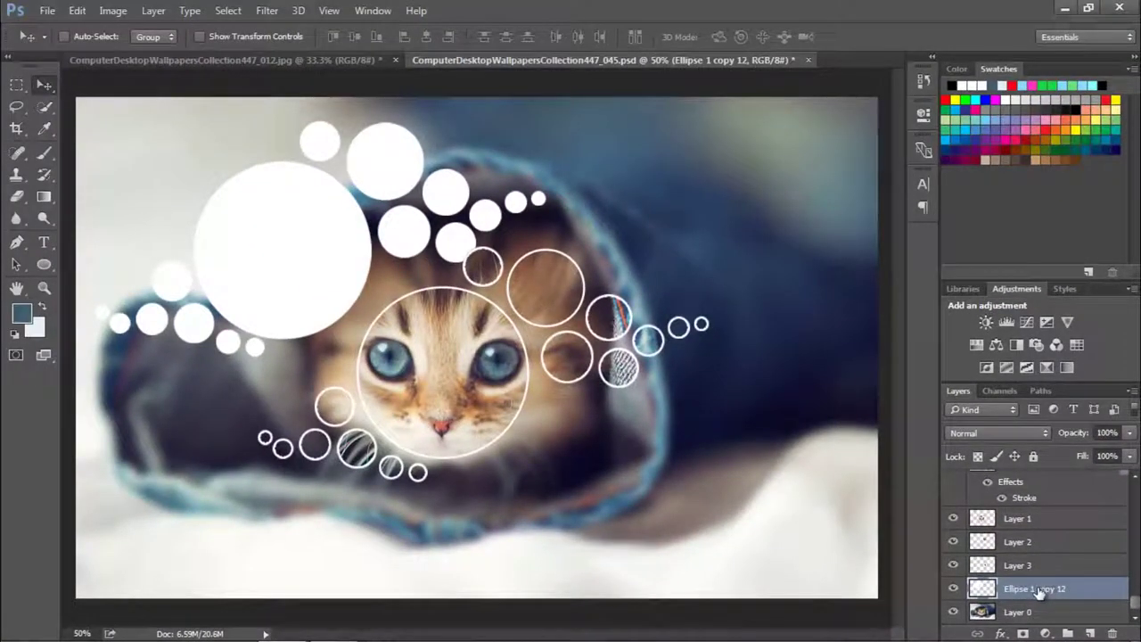
left_click_drag(310, 254, 343, 267)
key("ctrl+t")
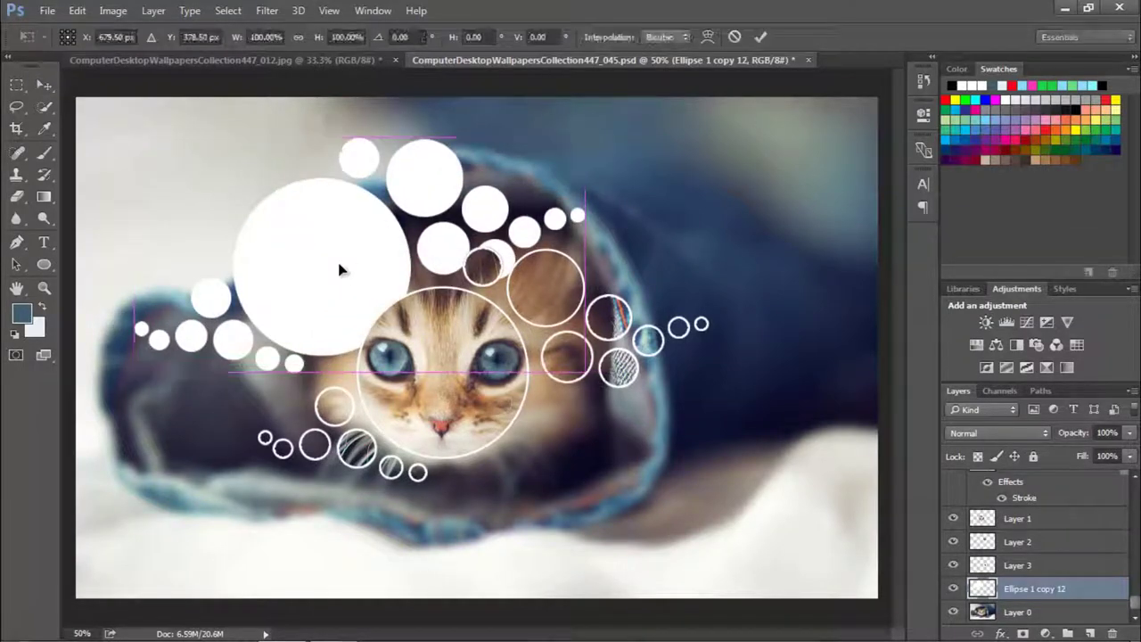
mouse_move(586, 135)
left_mouse_down()
mouse_move(502, 190)
mouse_move(567, 308)
left_mouse_up()
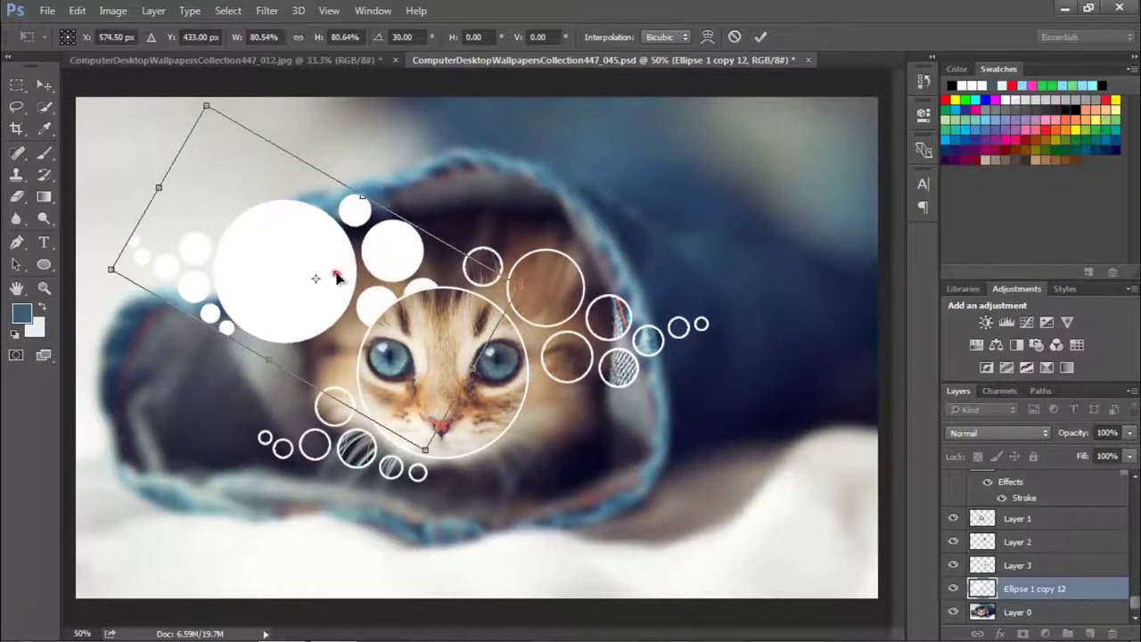
left_click_drag(337, 277, 462, 364)
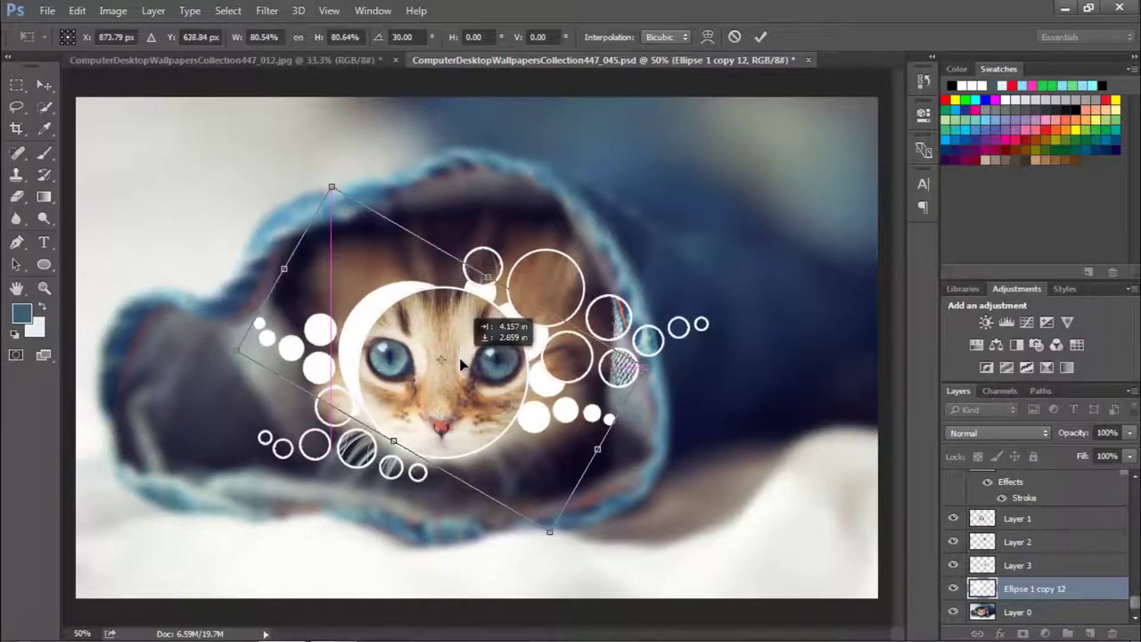
left_click_drag(461, 364, 459, 357)
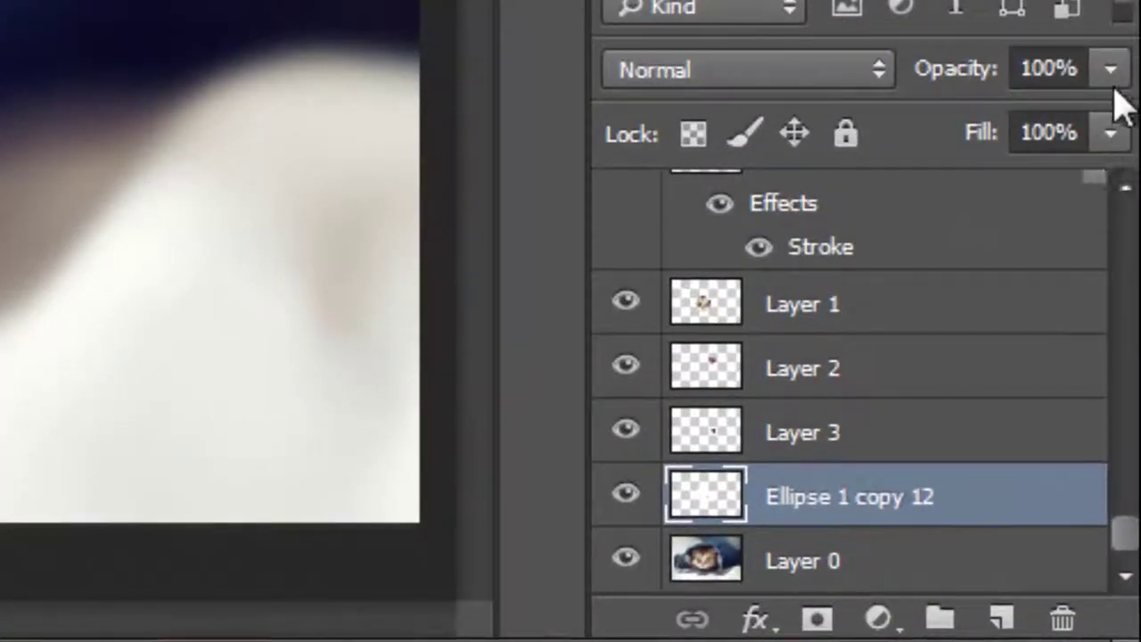
Fade the merged white circle cluster to about 23% layer opacity
left_click(1110, 70)
mouse_move(1113, 121)
left_mouse_down()
mouse_move(935, 125)
mouse_move(1063, 458)
left_mouse_up()
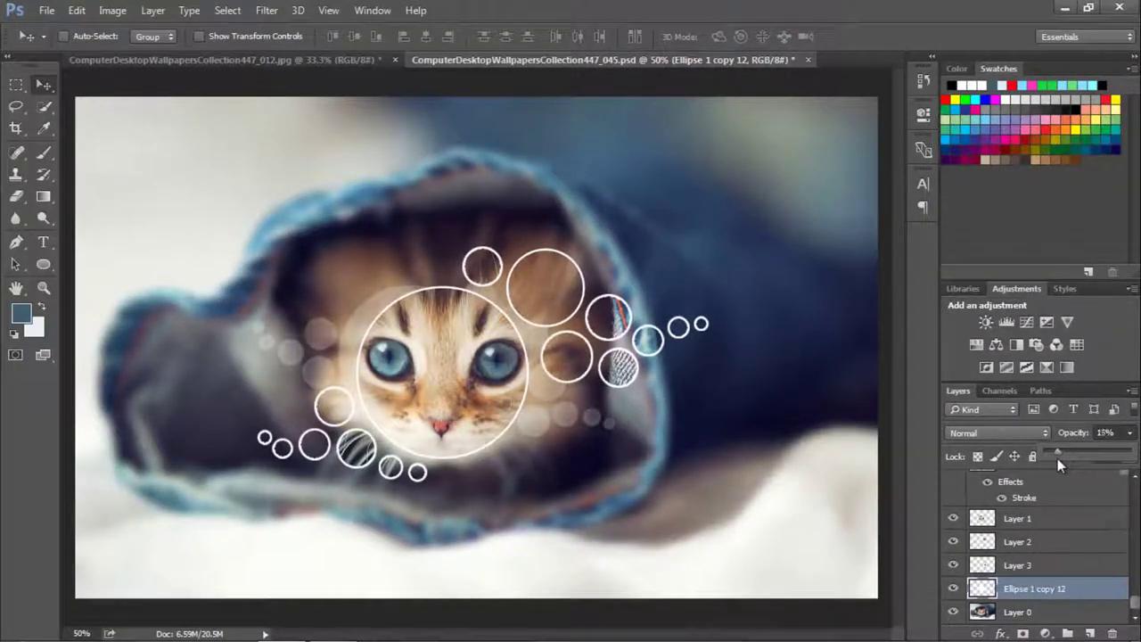
left_click_drag(1062, 459, 1065, 458)
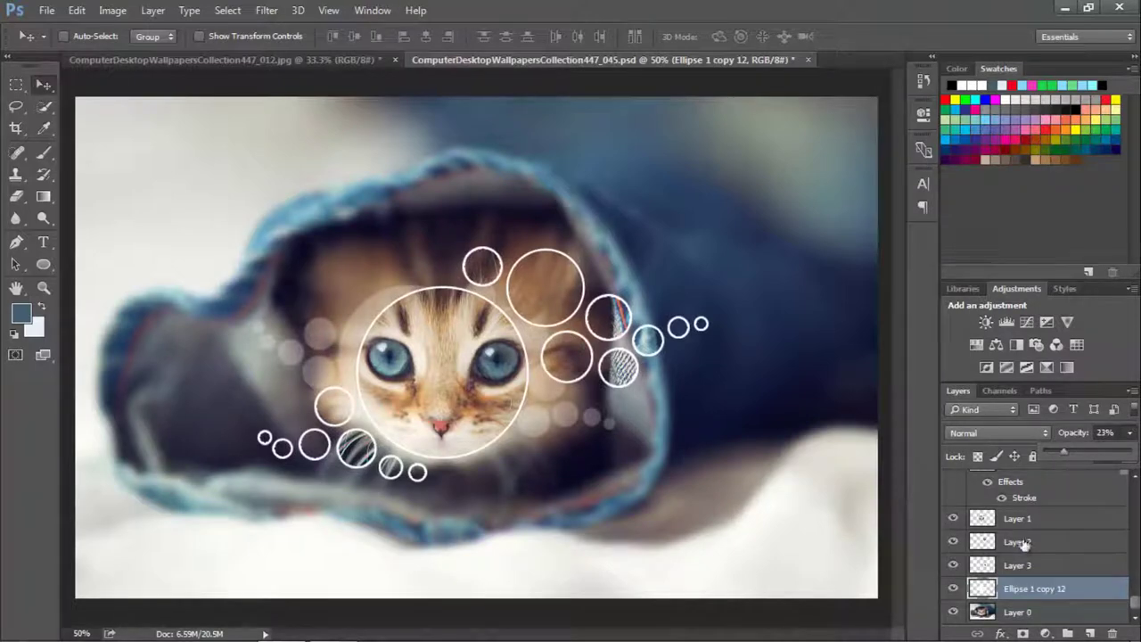
Clone the bokeh layer as Ellipse 1 copy 15 and place it right of the kitten
key("ctrl+alt")
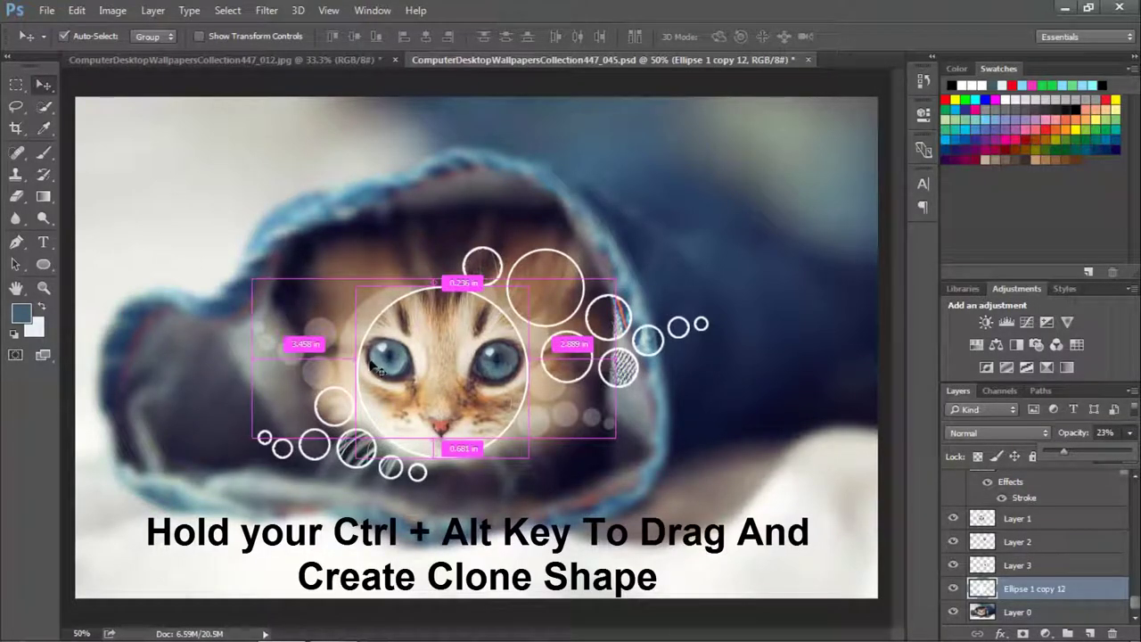
left_click_drag(323, 339, 189, 201)
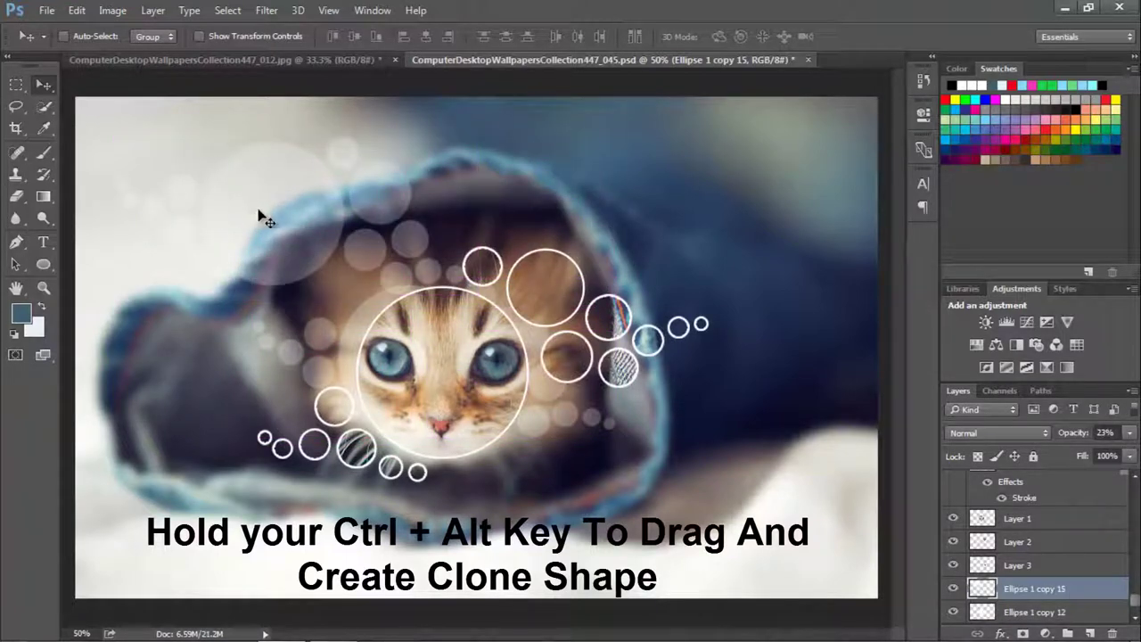
left_click_drag(267, 221, 173, 196)
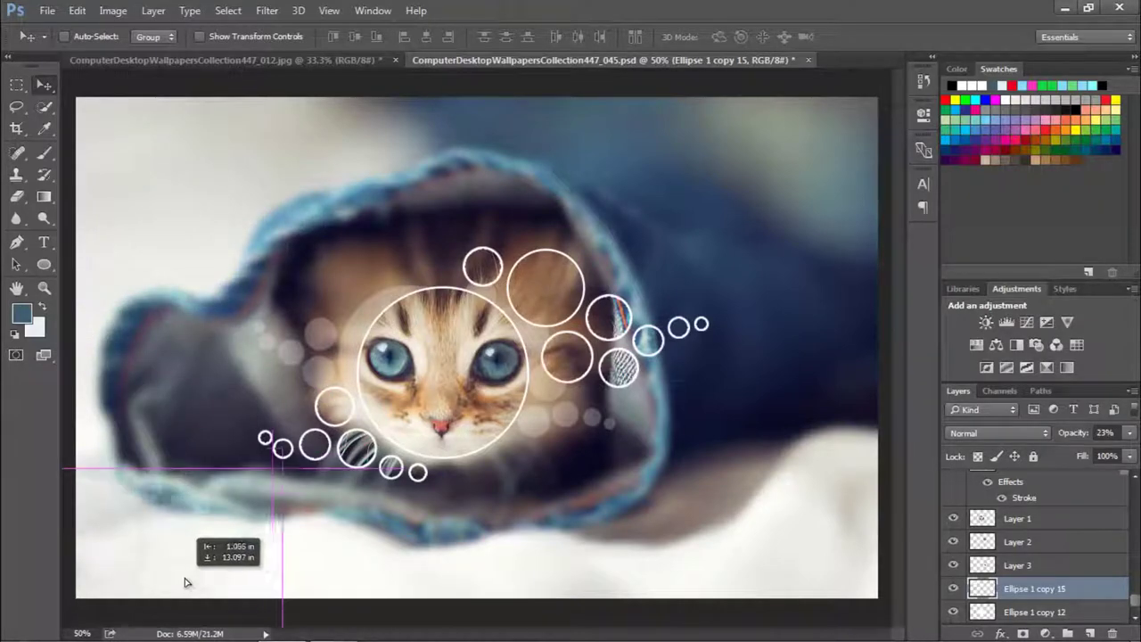
left_click_drag(174, 196, 183, 579)
left_click_drag(253, 567, 644, 269)
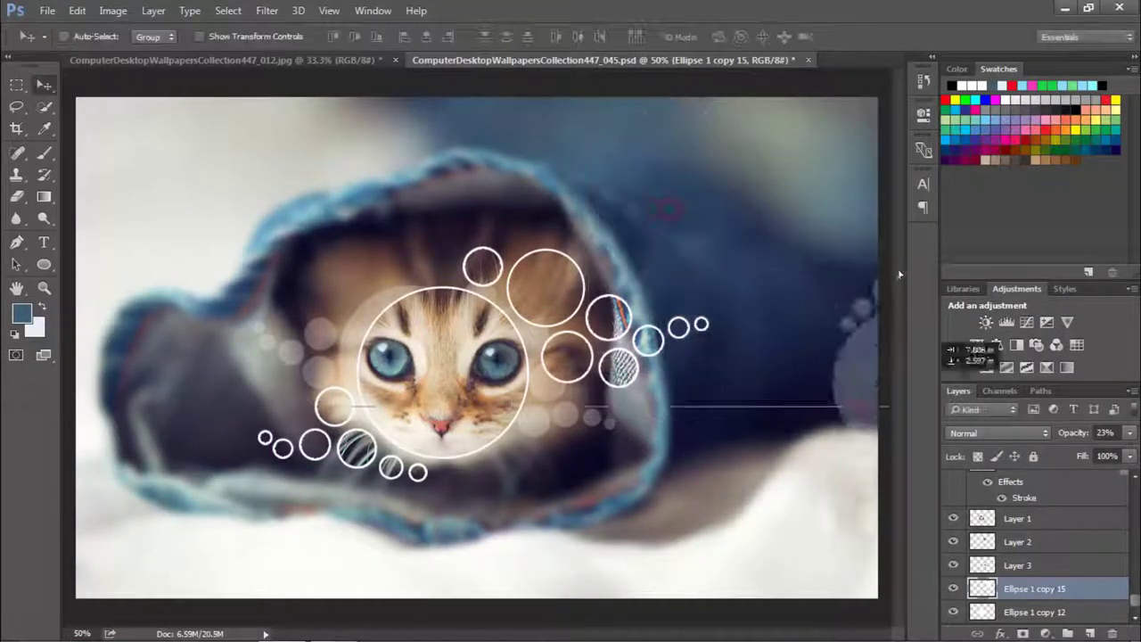
mouse_move(643, 269)
left_mouse_down()
mouse_move(782, 300)
mouse_move(756, 323)
left_mouse_up()
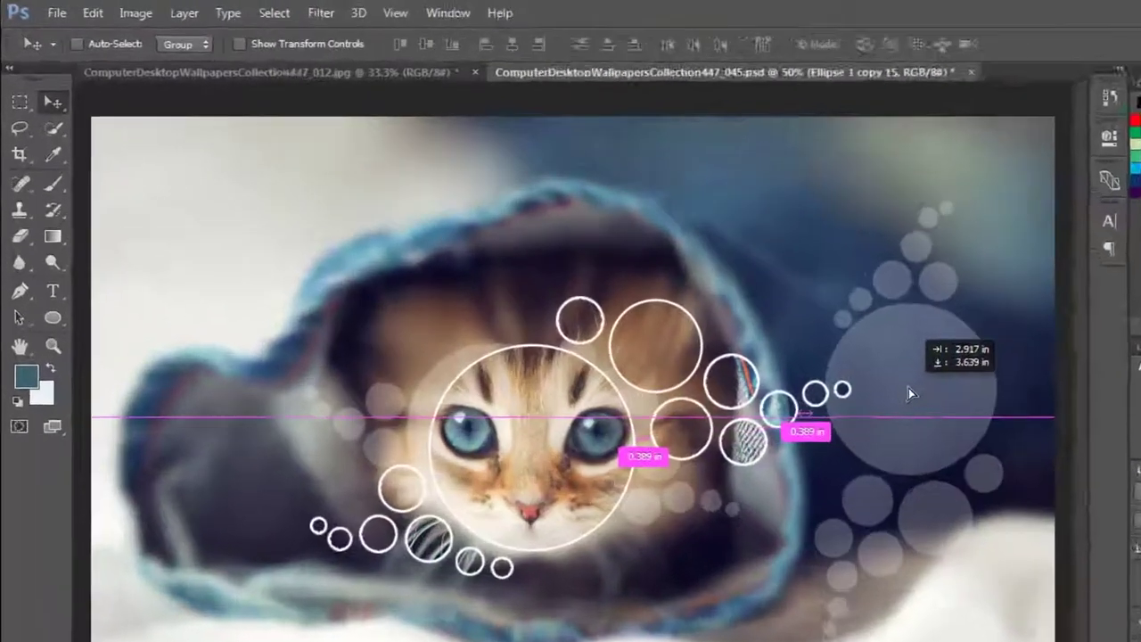
left_click_drag(909, 390, 909, 389)
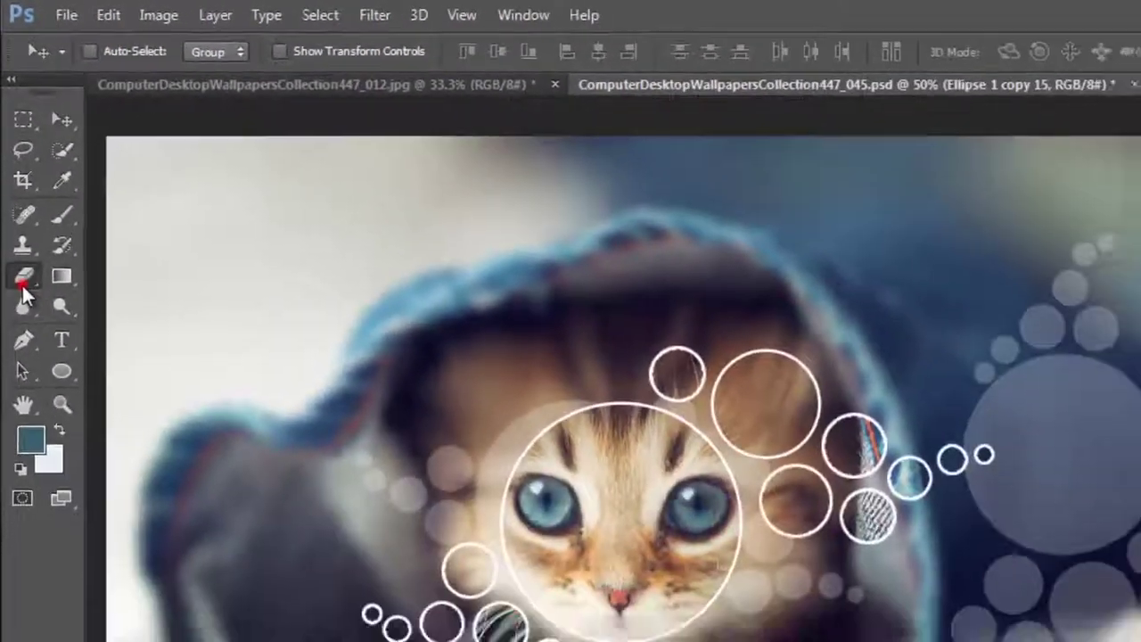
Erase the upper-right circles of the bokeh copy and fade it to 4% opacity
left_click(23, 283)
mouse_move(776, 178)
left_mouse_down()
mouse_move(797, 161)
mouse_move(722, 321)
mouse_move(763, 348)
mouse_move(790, 331)
mouse_move(790, 290)
left_mouse_up()
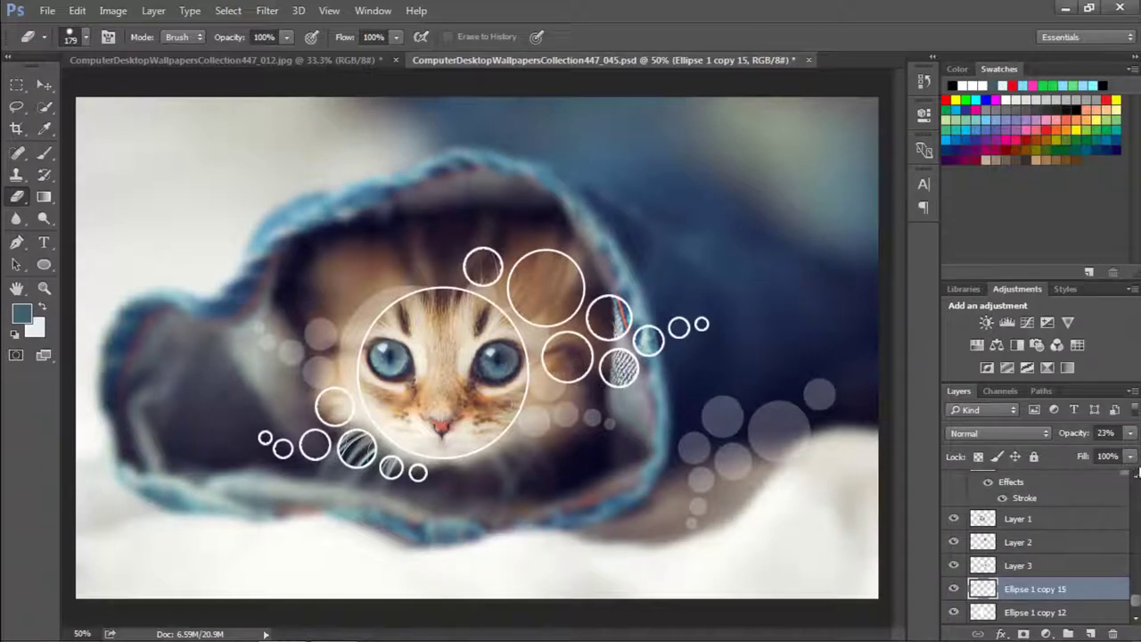
left_click_drag(1067, 454, 1057, 454)
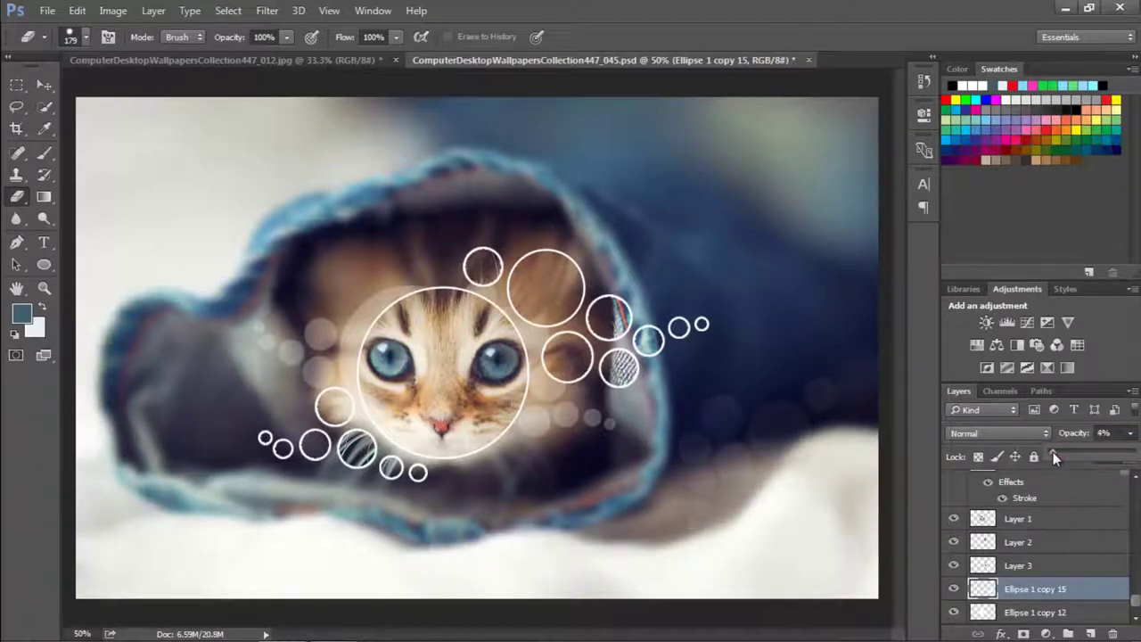
key("ctrl+t")
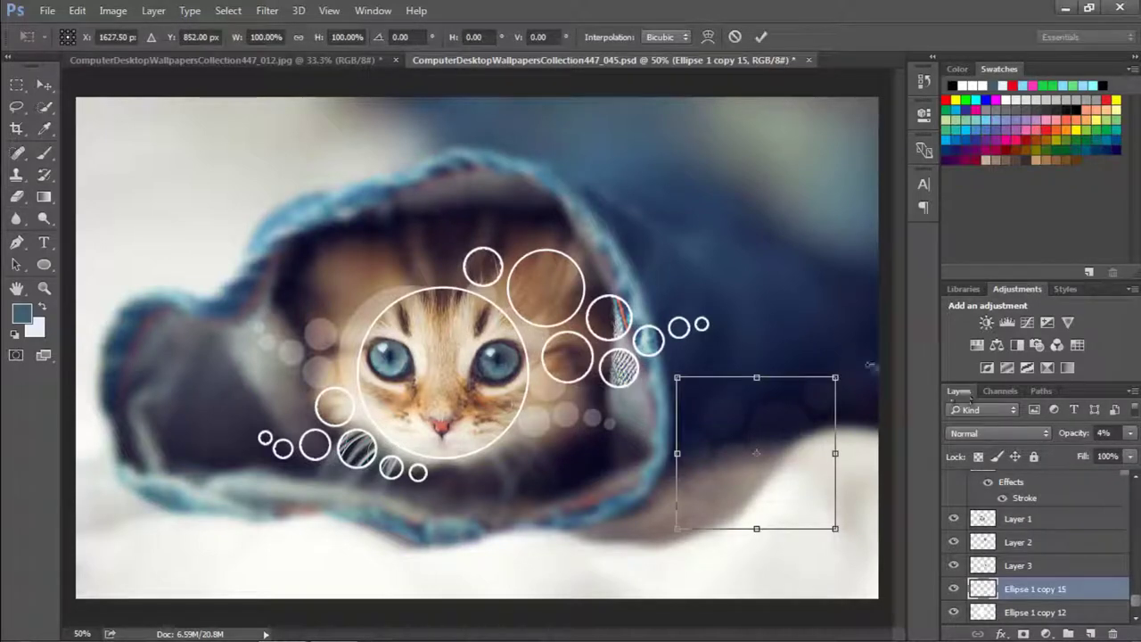
Rotate the bokeh copy about -16° and move it to the kitten's lower right
mouse_move(655, 317)
left_mouse_down()
mouse_move(695, 294)
mouse_move(756, 505)
mouse_move(328, 419)
mouse_move(675, 400)
left_mouse_up()
mouse_move(667, 497)
left_mouse_down()
mouse_move(645, 513)
mouse_move(420, 311)
mouse_move(686, 379)
left_mouse_up()
key("Return")
key("e")
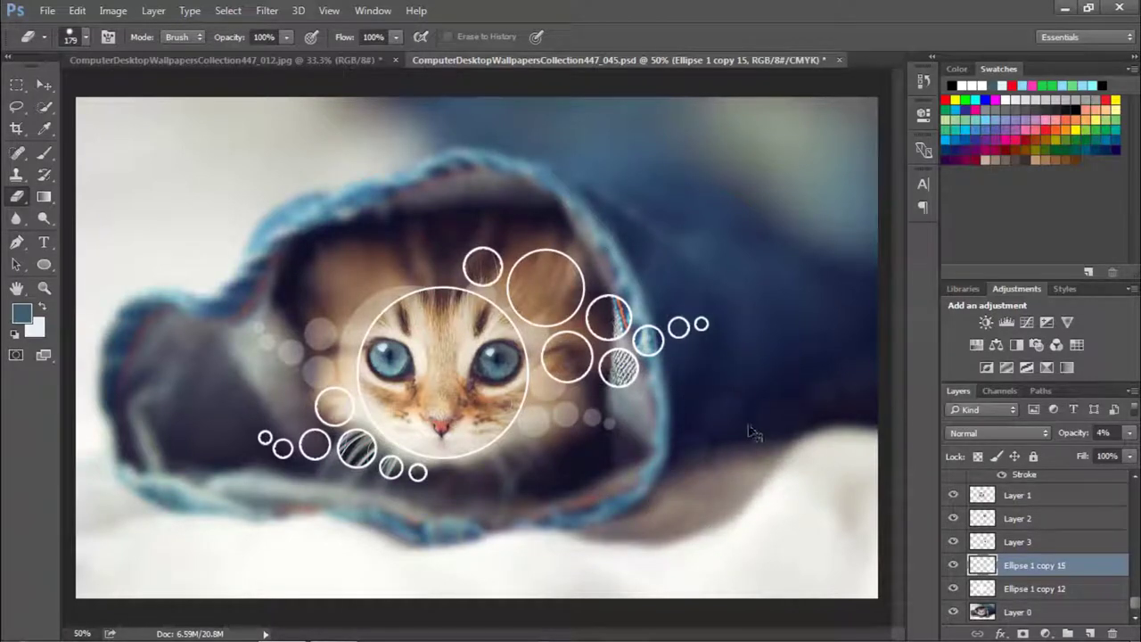
Flip the bokeh copy horizontally, then rotate it slightly once more
key("ctrl+t")
left_click_drag(852, 366, 544, 504)
key("Return")
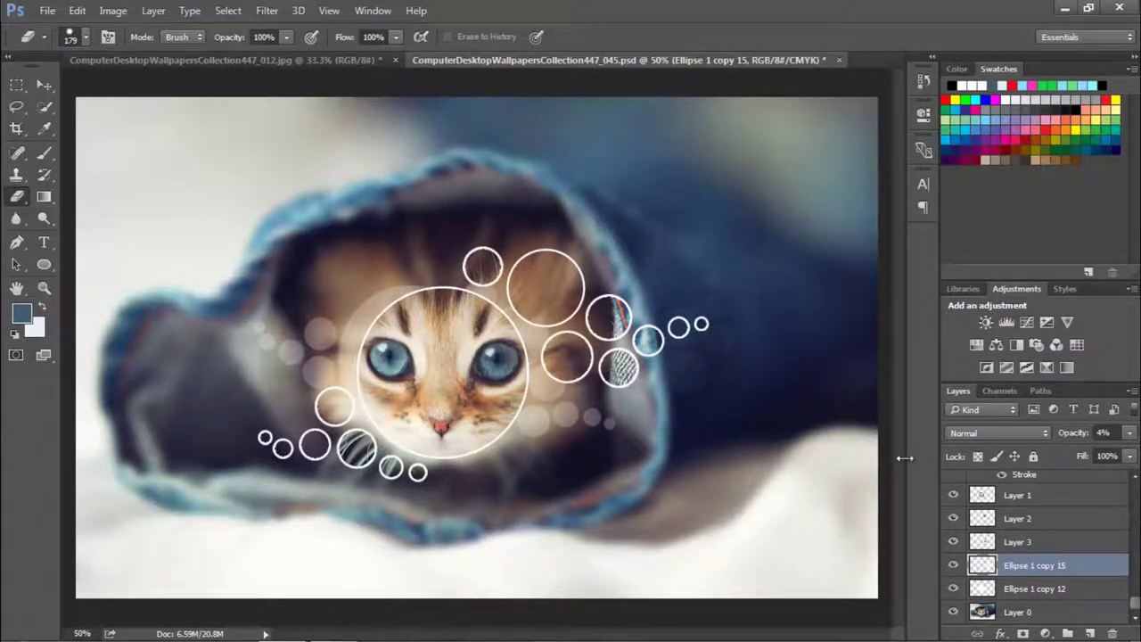
key("ctrl+t")
left_click_drag(780, 267, 829, 299)
key("Return")
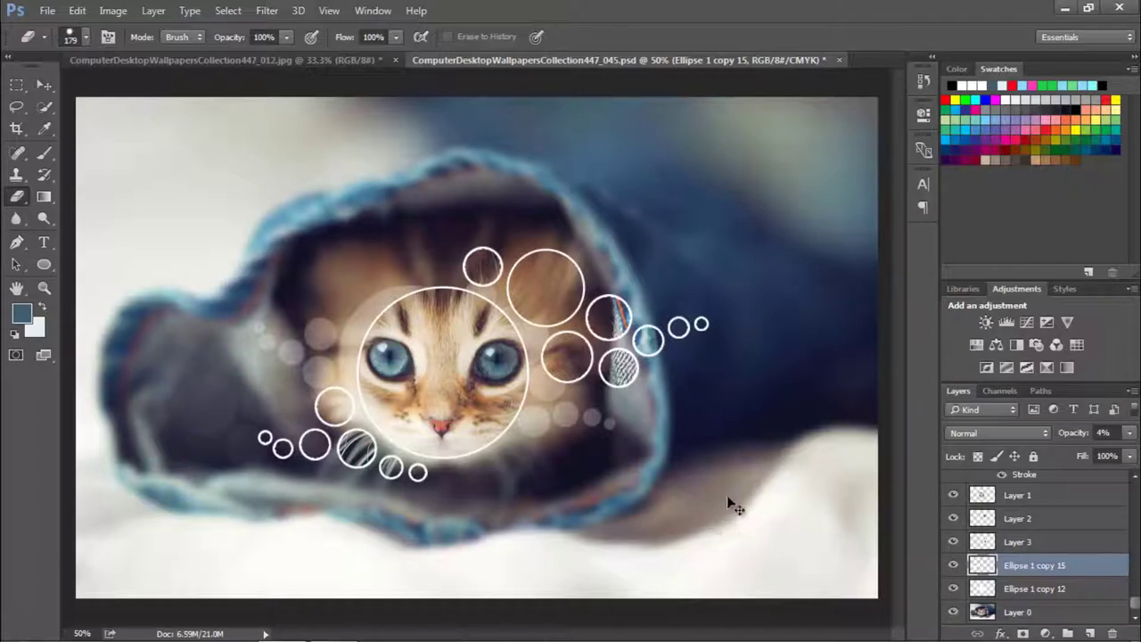
Hide and re-show Ellipse 1 copy 15 to compare, then save the kitten image
left_click(952, 566)
left_click(953, 568)
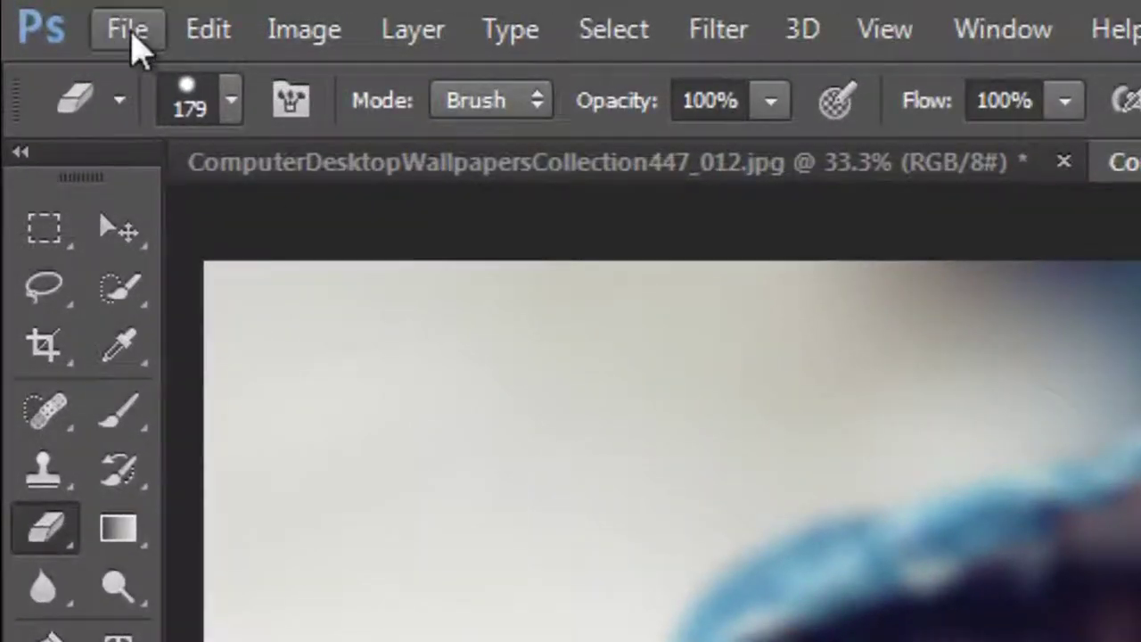
left_click(131, 30)
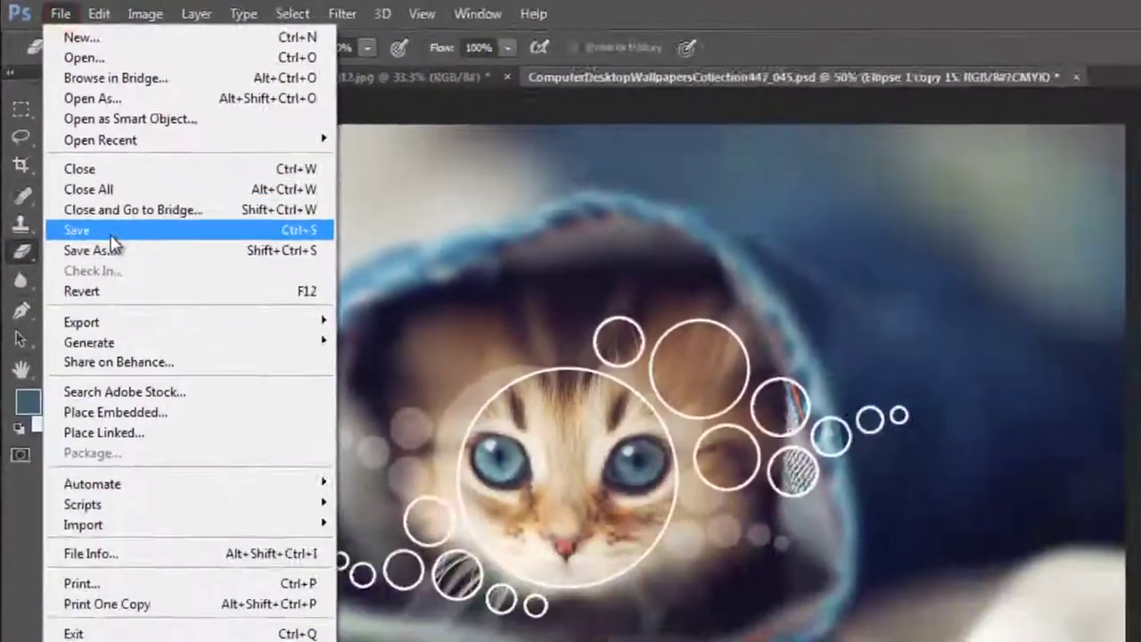